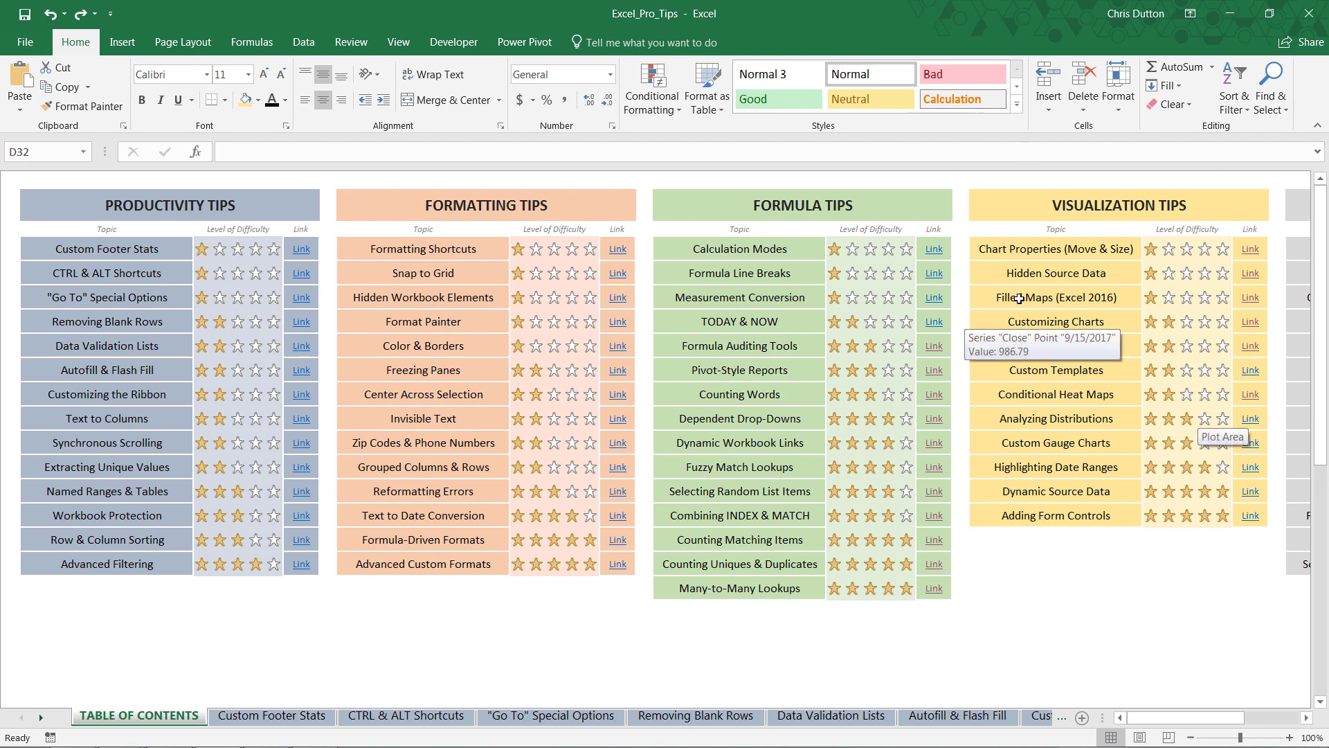
# Go to the Adding Sparklines sheet from its link in the tips list.
pyautogui.click(1089, 345)
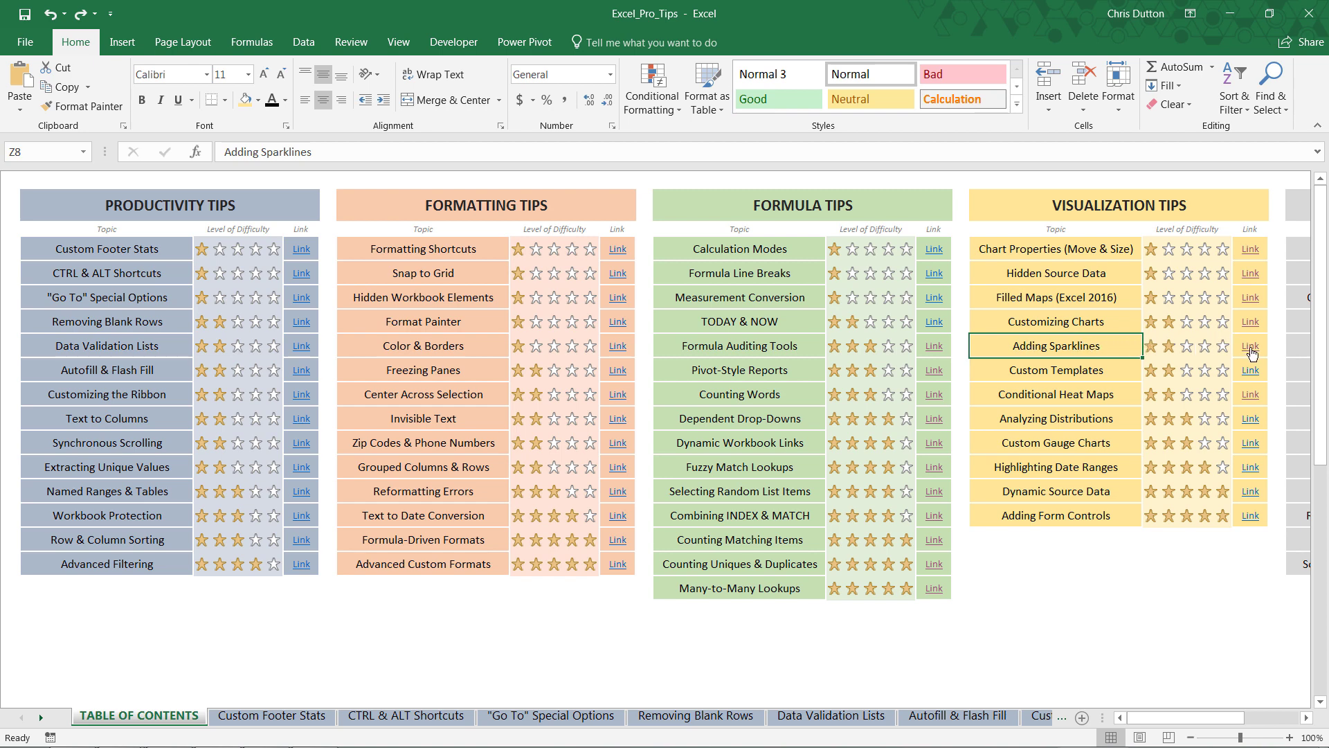
pyautogui.click(1248, 349)
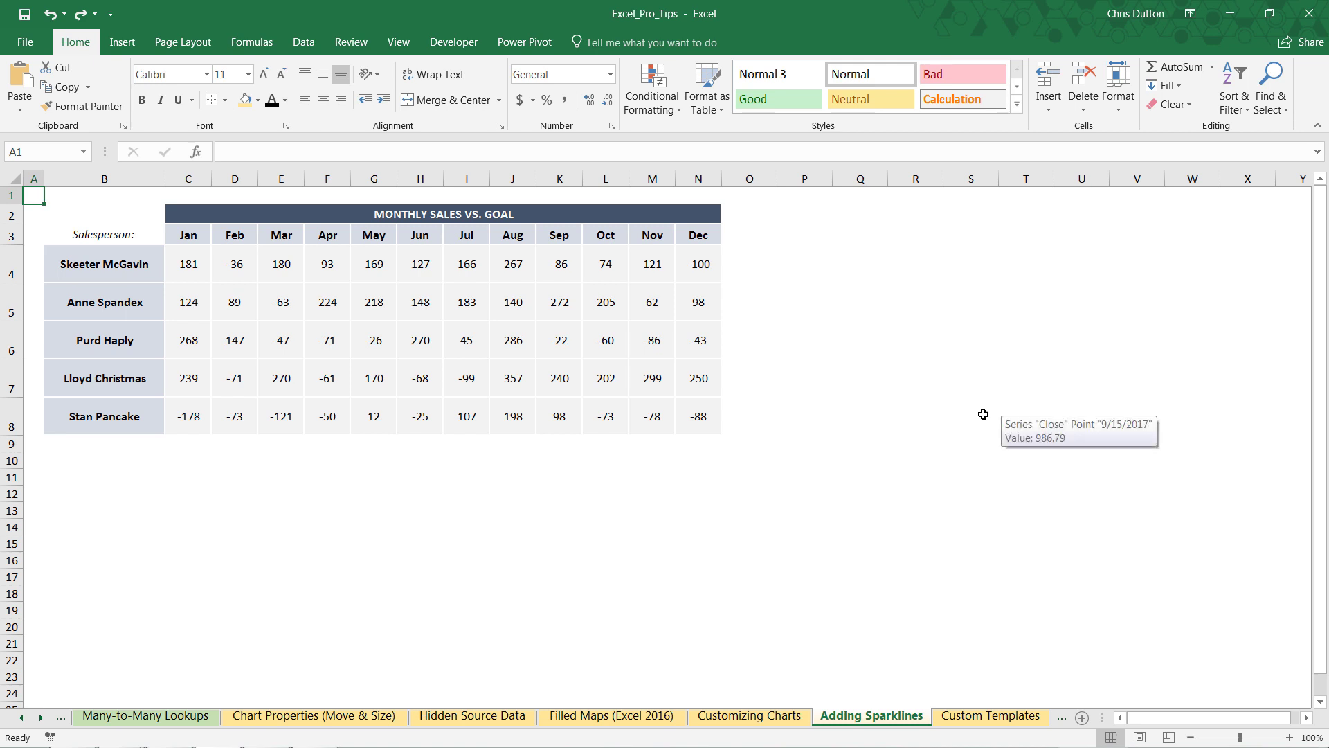
pyautogui.click(912, 431)
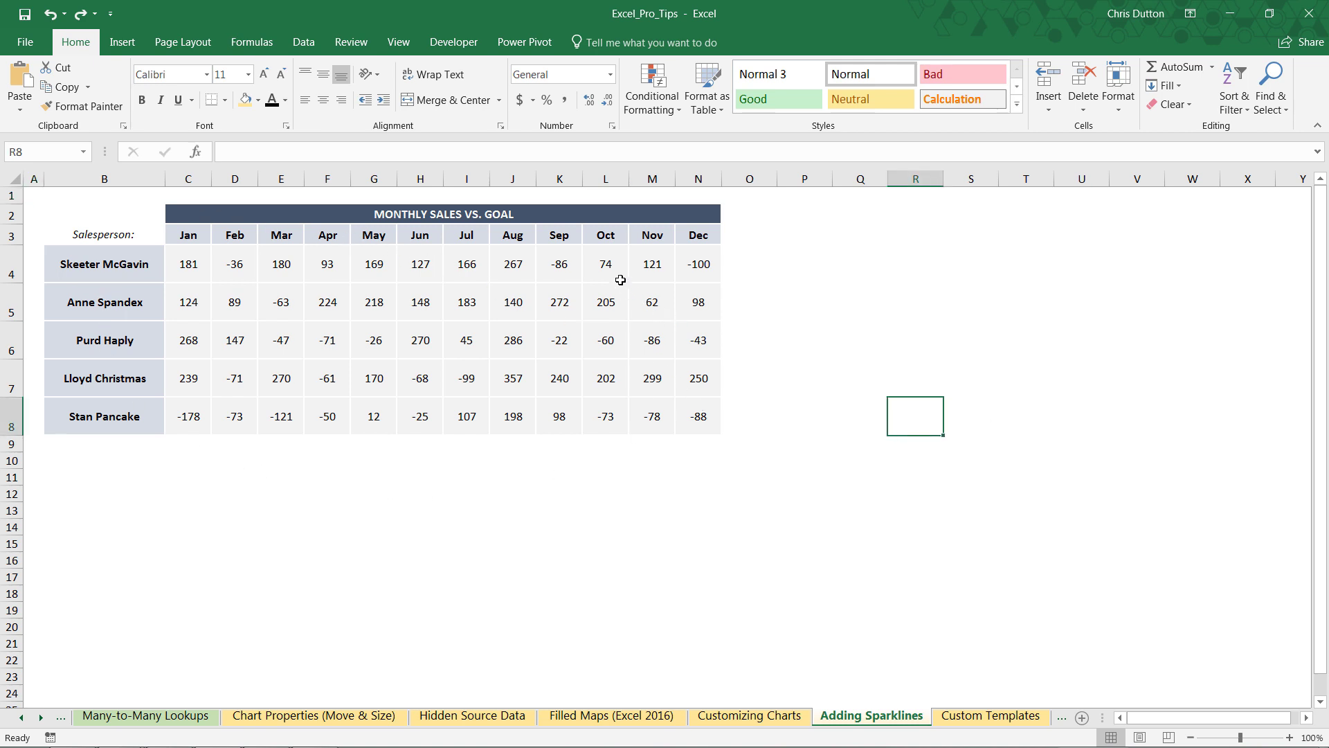
# Select the monthly sales figures C4:N8 as the sparkline data range.
pyautogui.moveTo(108, 253); pyautogui.dragTo(139, 418)
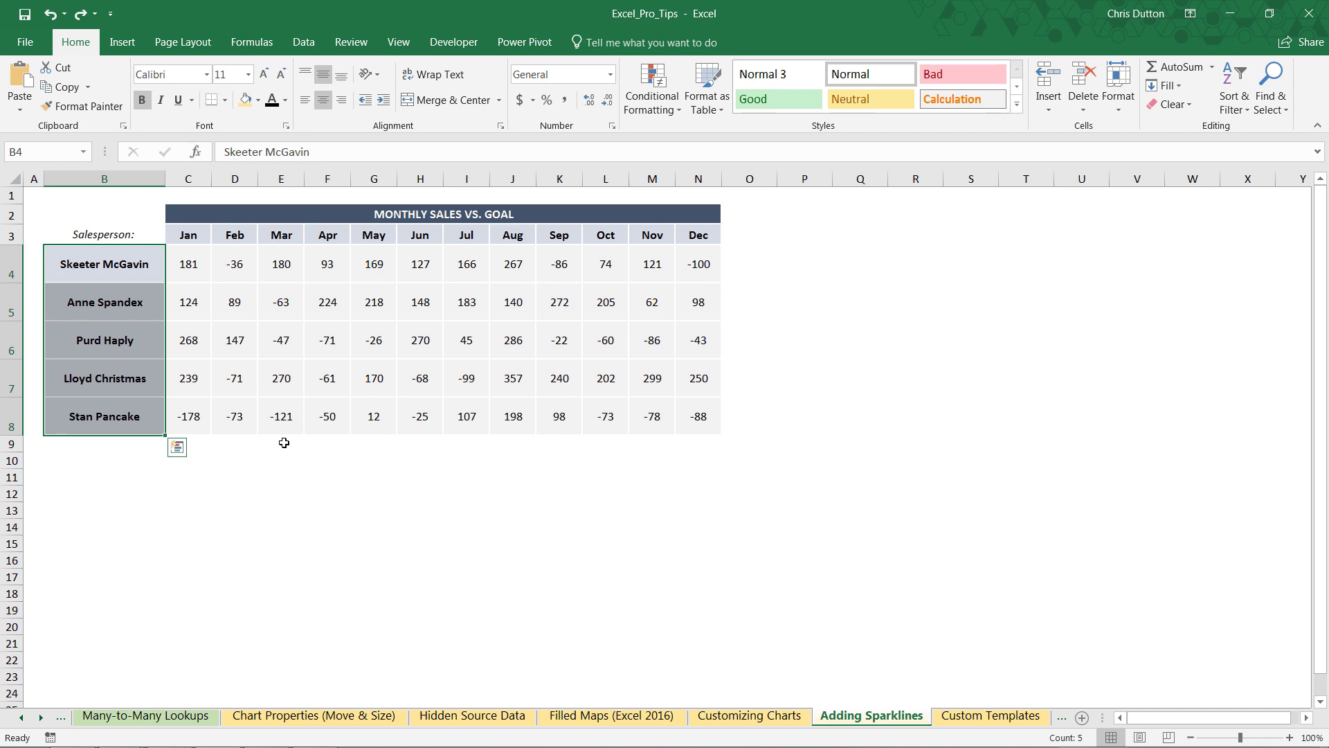
pyautogui.moveTo(189, 265); pyautogui.dragTo(699, 417)
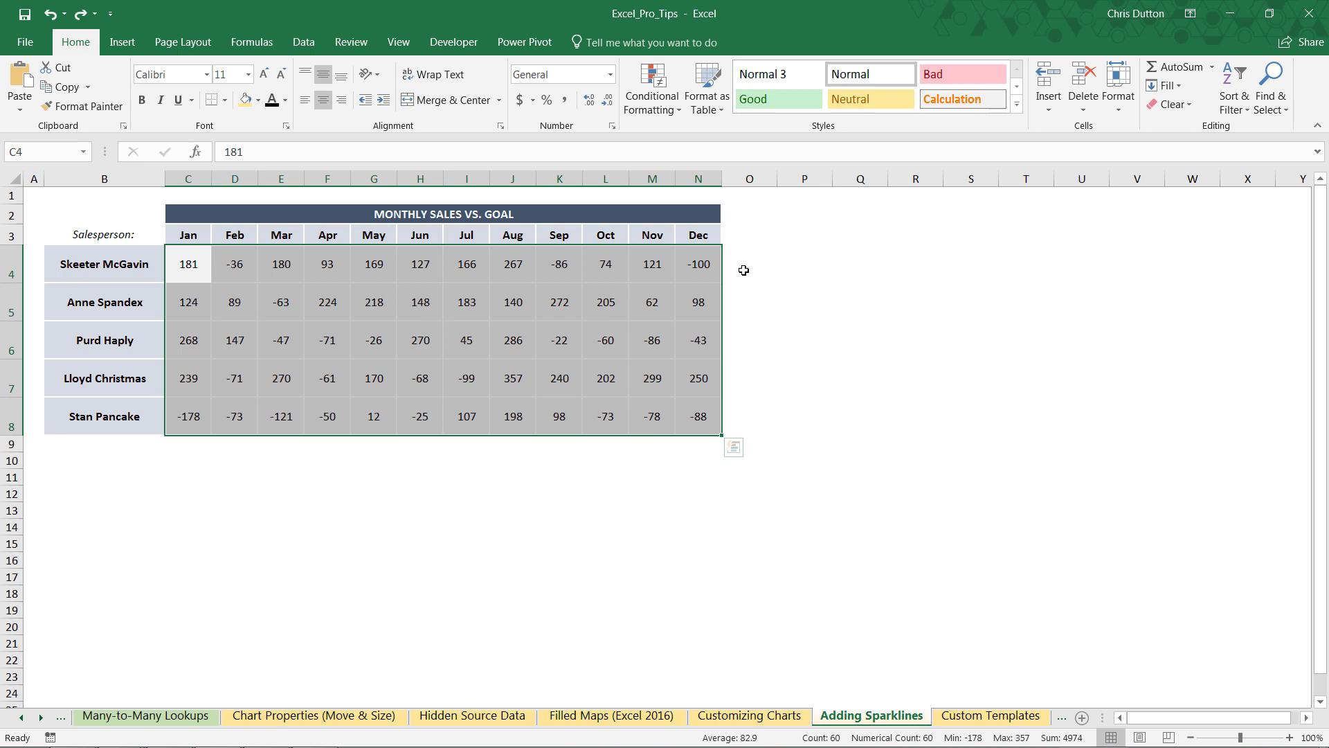
pyautogui.moveTo(750, 263); pyautogui.dragTo(750, 415)
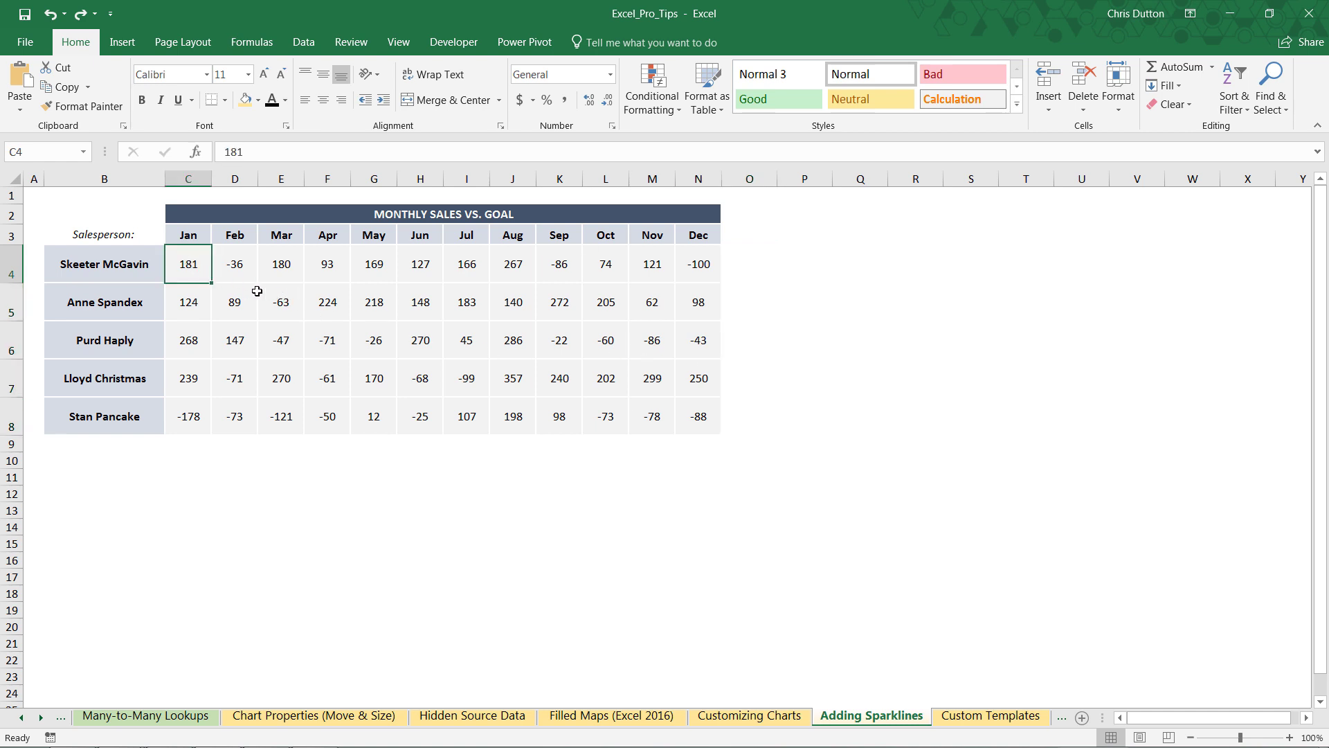
pyautogui.moveTo(257, 291); pyautogui.dragTo(701, 416)
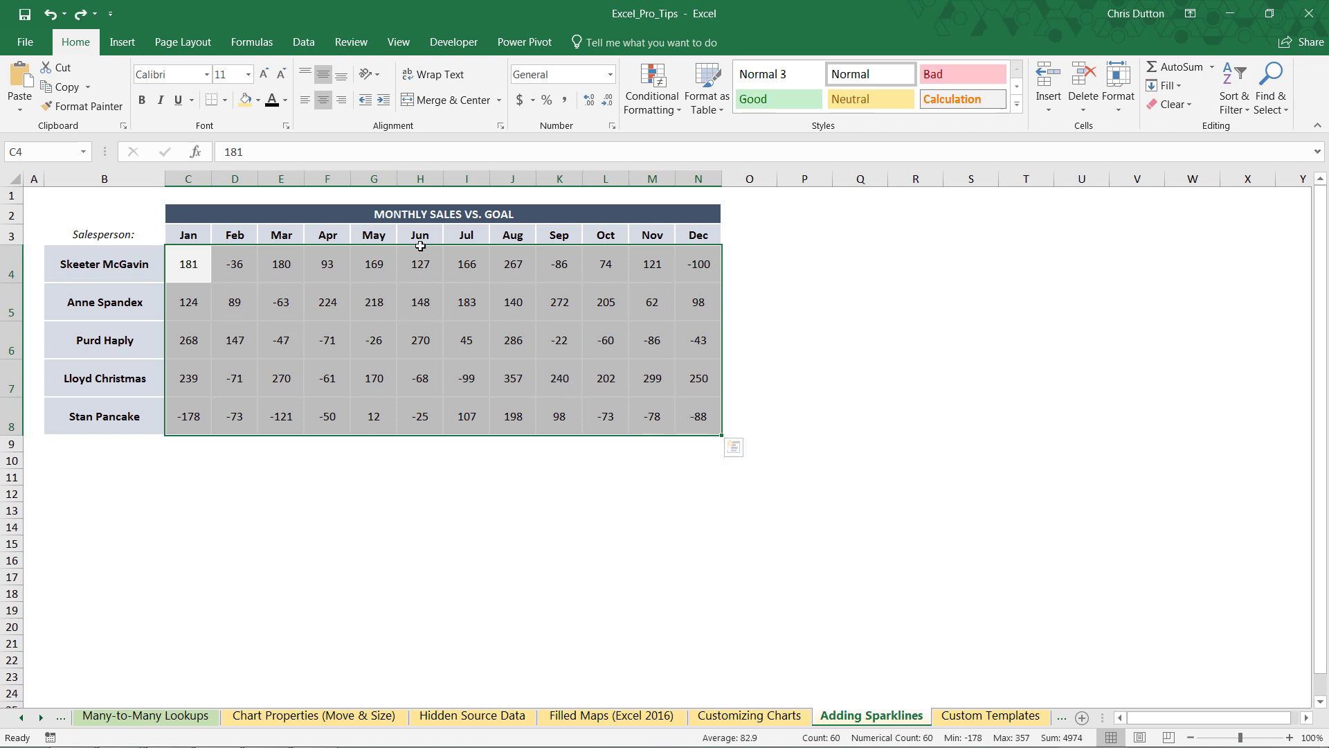
pyautogui.click(128, 43)
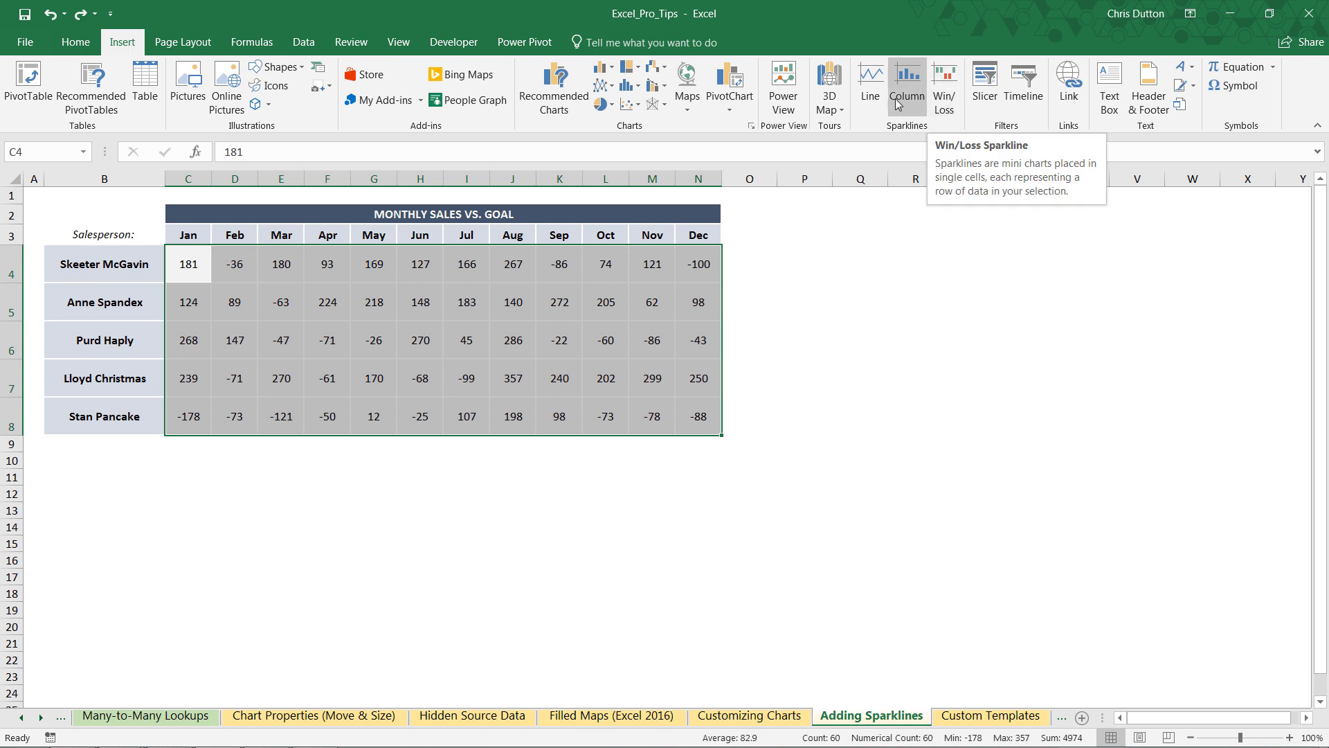
# Insert Line sparklines from C4:N8 with location range $O$4:$O$8.
pyautogui.click(870, 85)
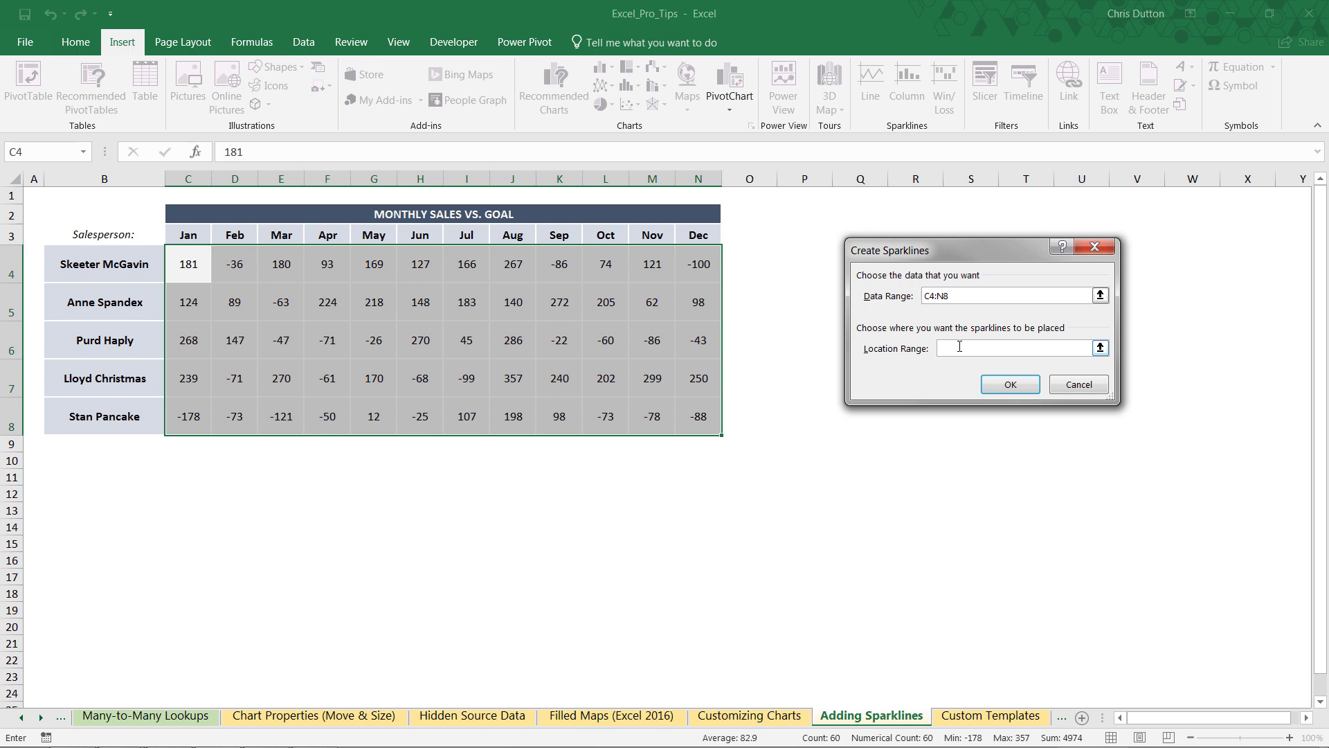
pyautogui.moveTo(747, 258); pyautogui.dragTo(745, 395)
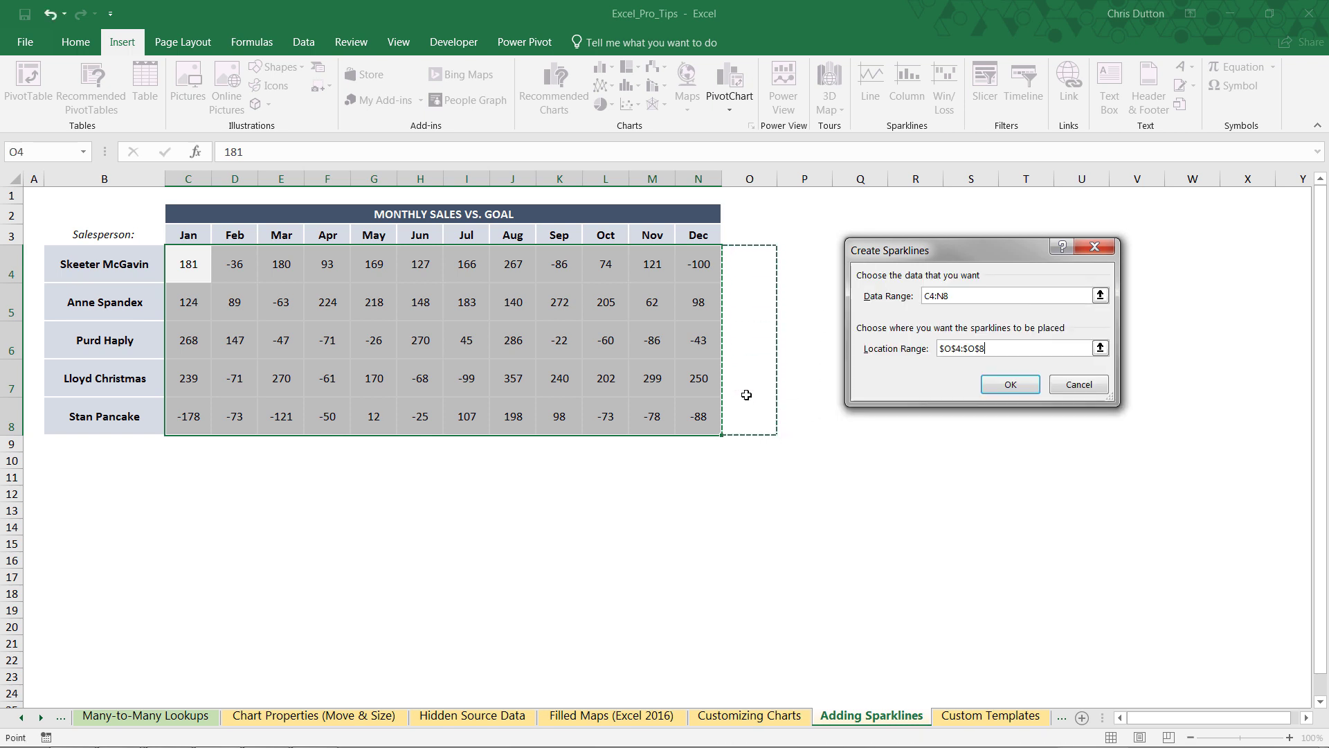
pyautogui.click(1010, 385)
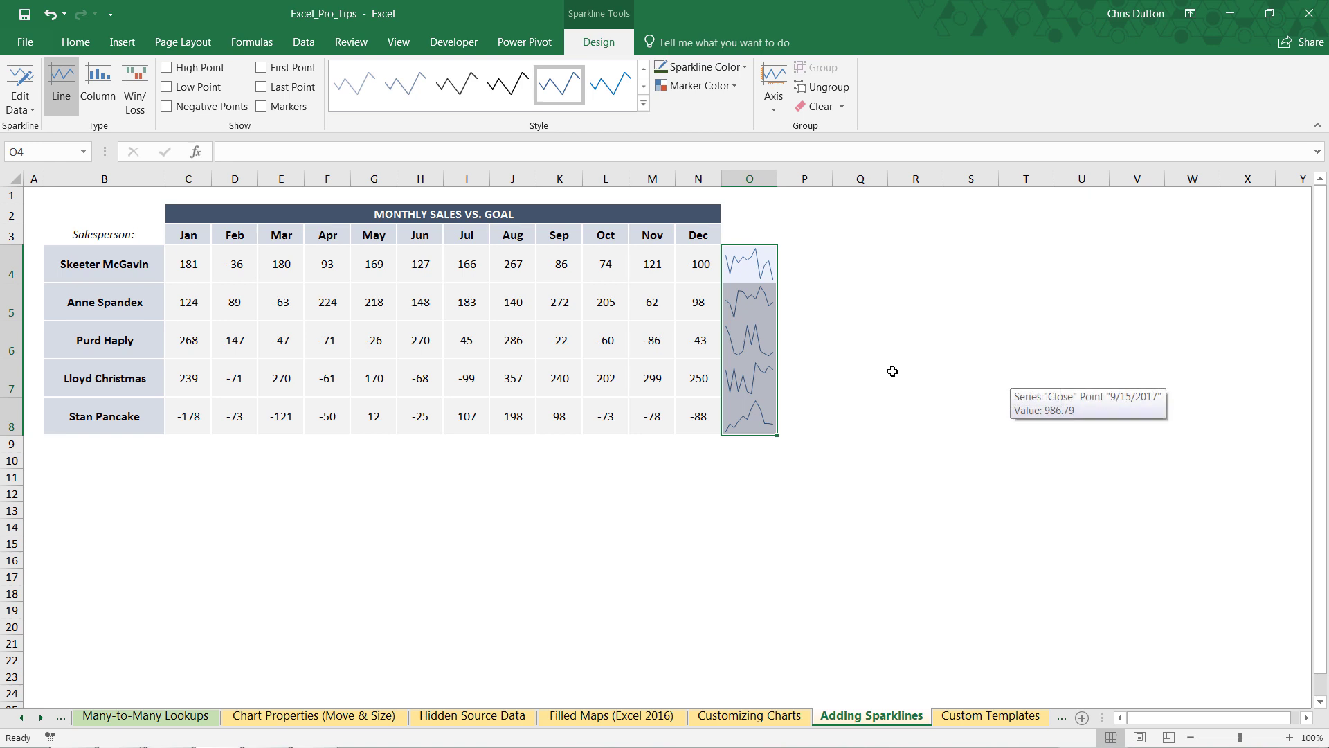
# Widen column O to 29.00 and select the five sparklines in O4:O8.
pyautogui.moveTo(777, 178); pyautogui.dragTo(905, 177)
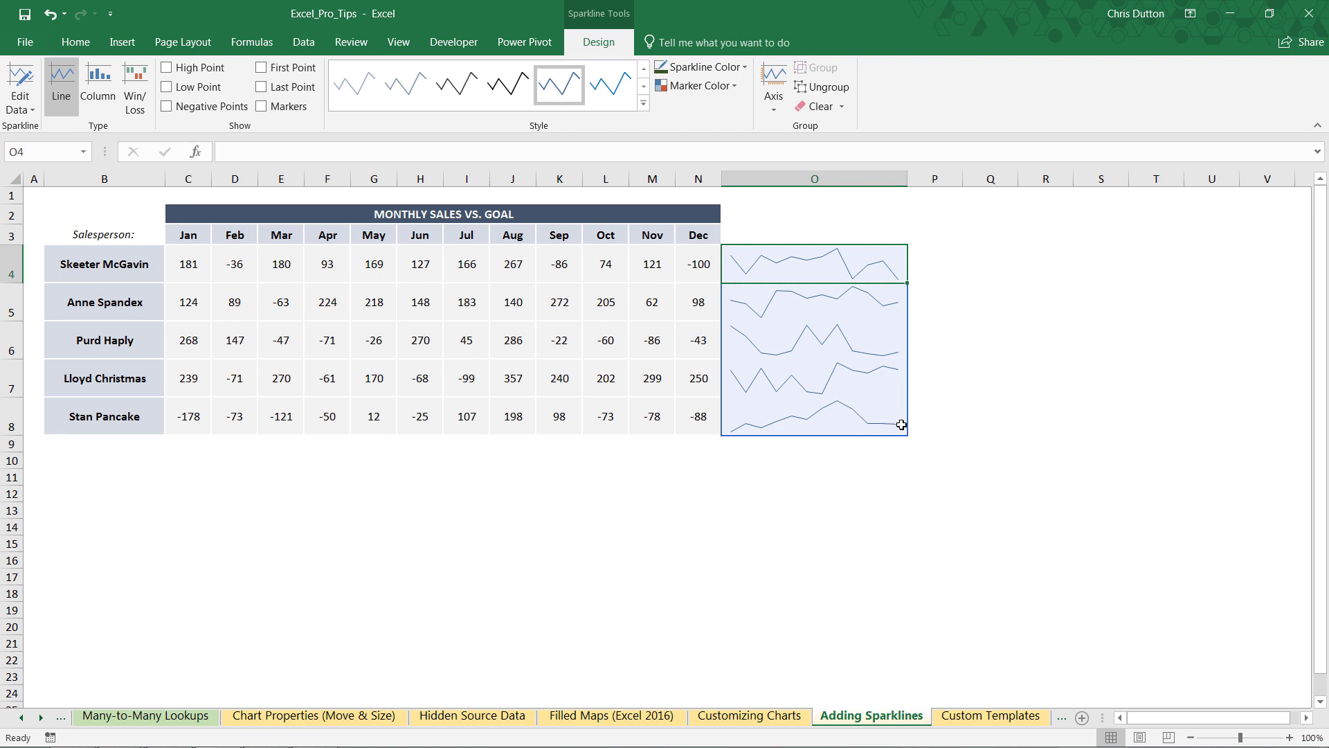
pyautogui.click(796, 303)
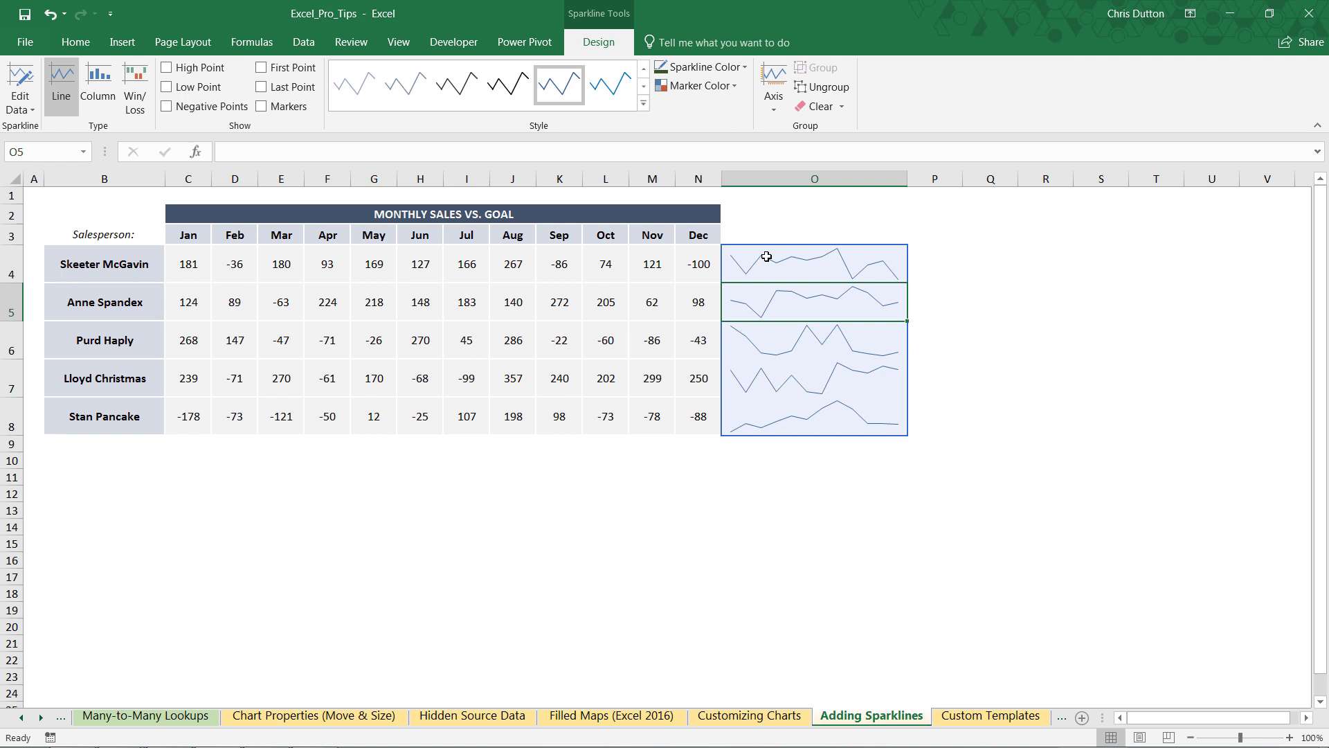
pyautogui.moveTo(767, 257); pyautogui.dragTo(779, 419)
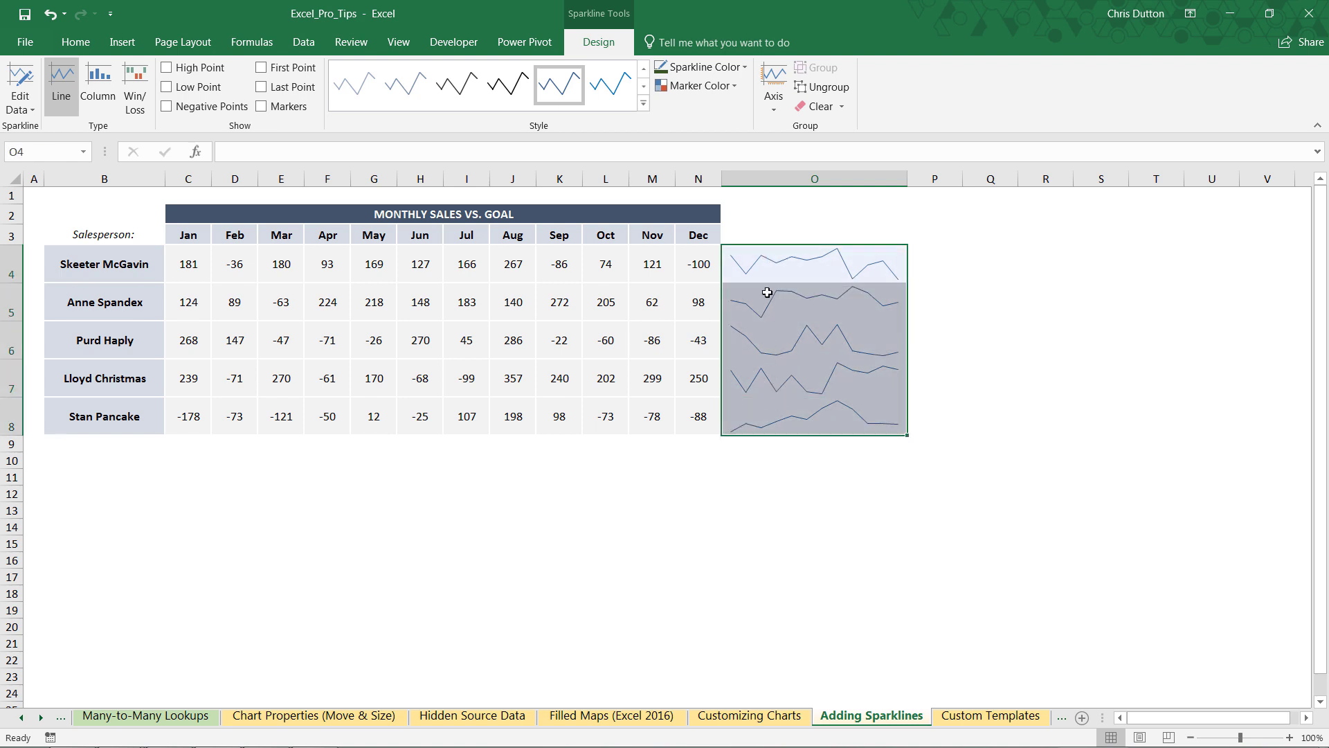
# Ungroup the sparklines, check each cell O5:O8, then regroup all five.
pyautogui.click(828, 88)
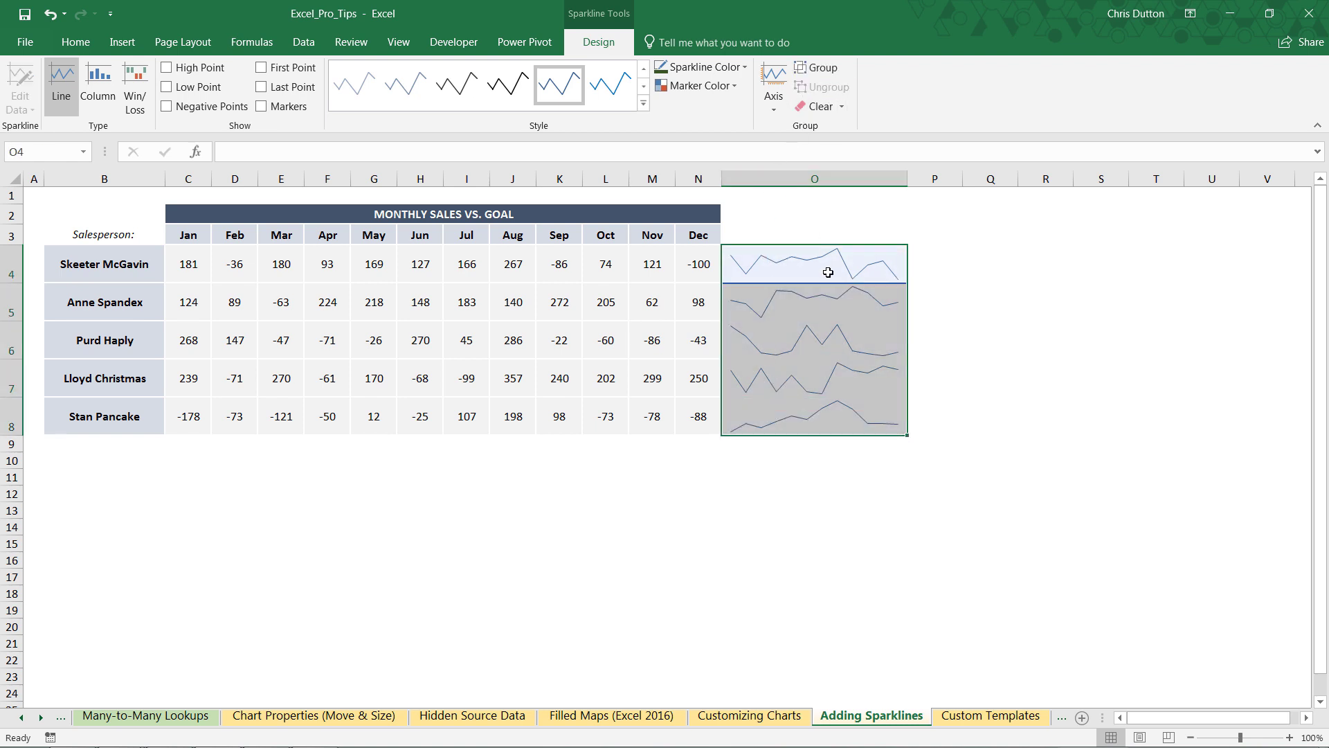
pyautogui.click(820, 303)
pyautogui.click(830, 341)
pyautogui.click(823, 378)
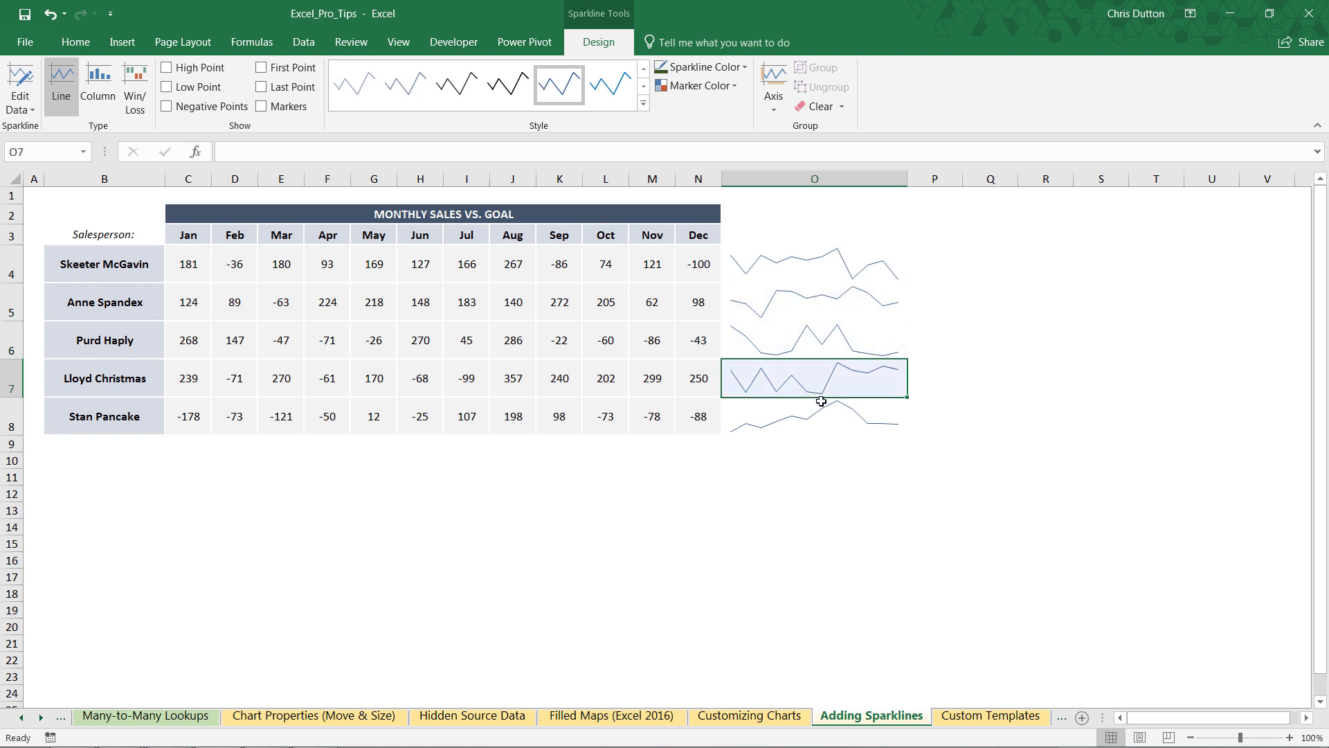
pyautogui.click(817, 416)
pyautogui.moveTo(811, 417); pyautogui.dragTo(808, 270)
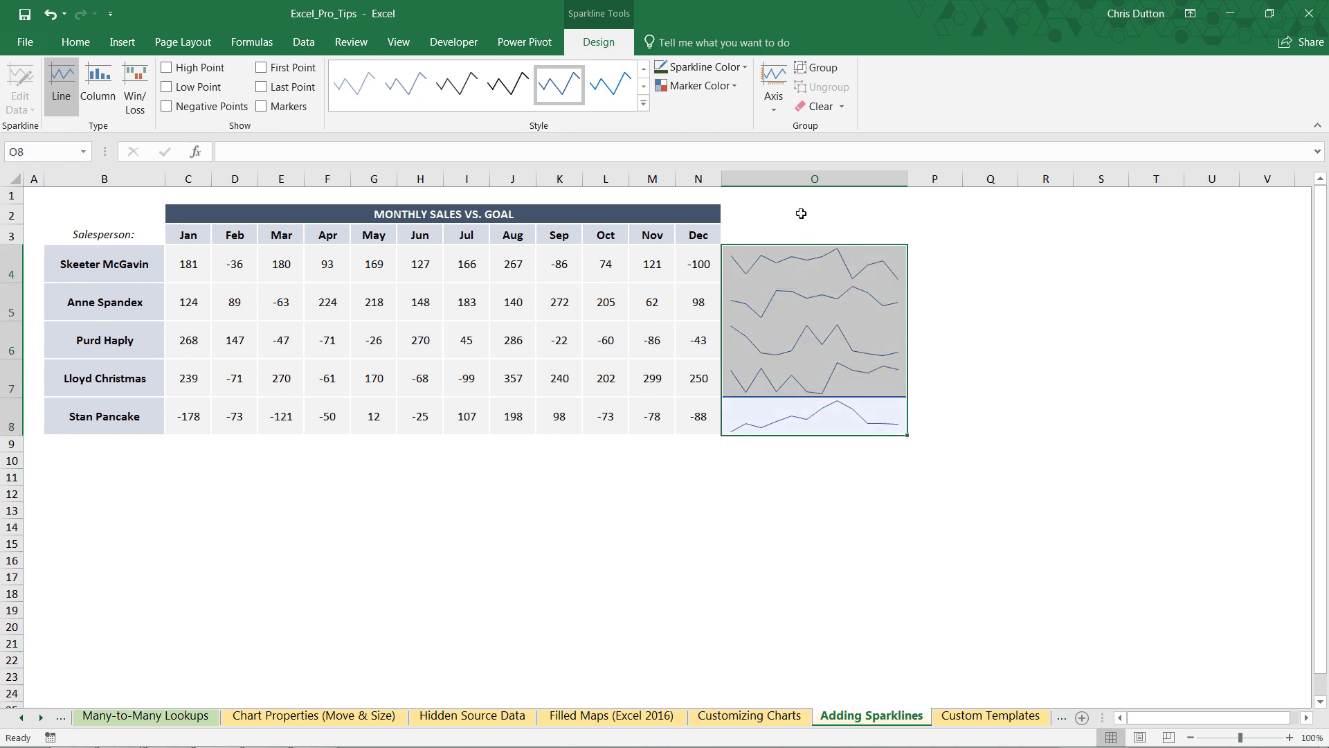
pyautogui.click(819, 68)
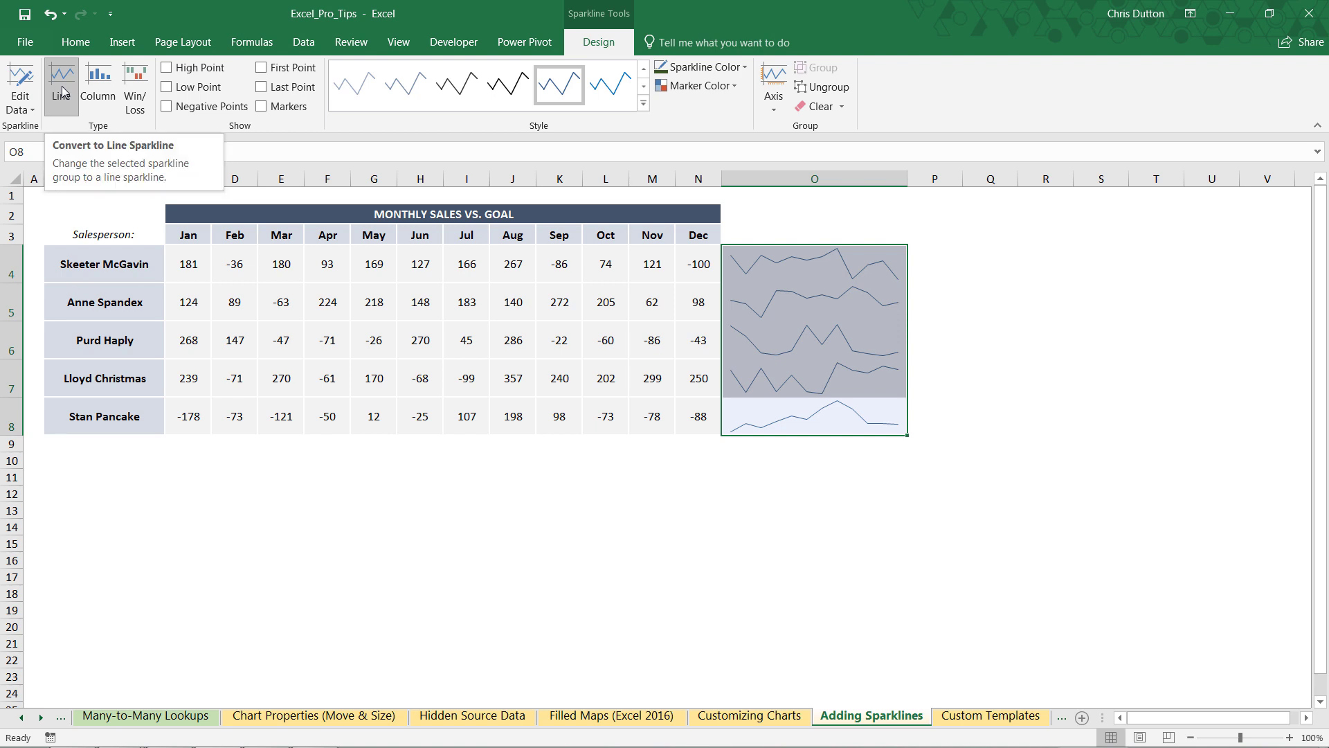
# Change the sparkline type to Column, preview Win/Loss, and settle on Column.
pyautogui.click(101, 83)
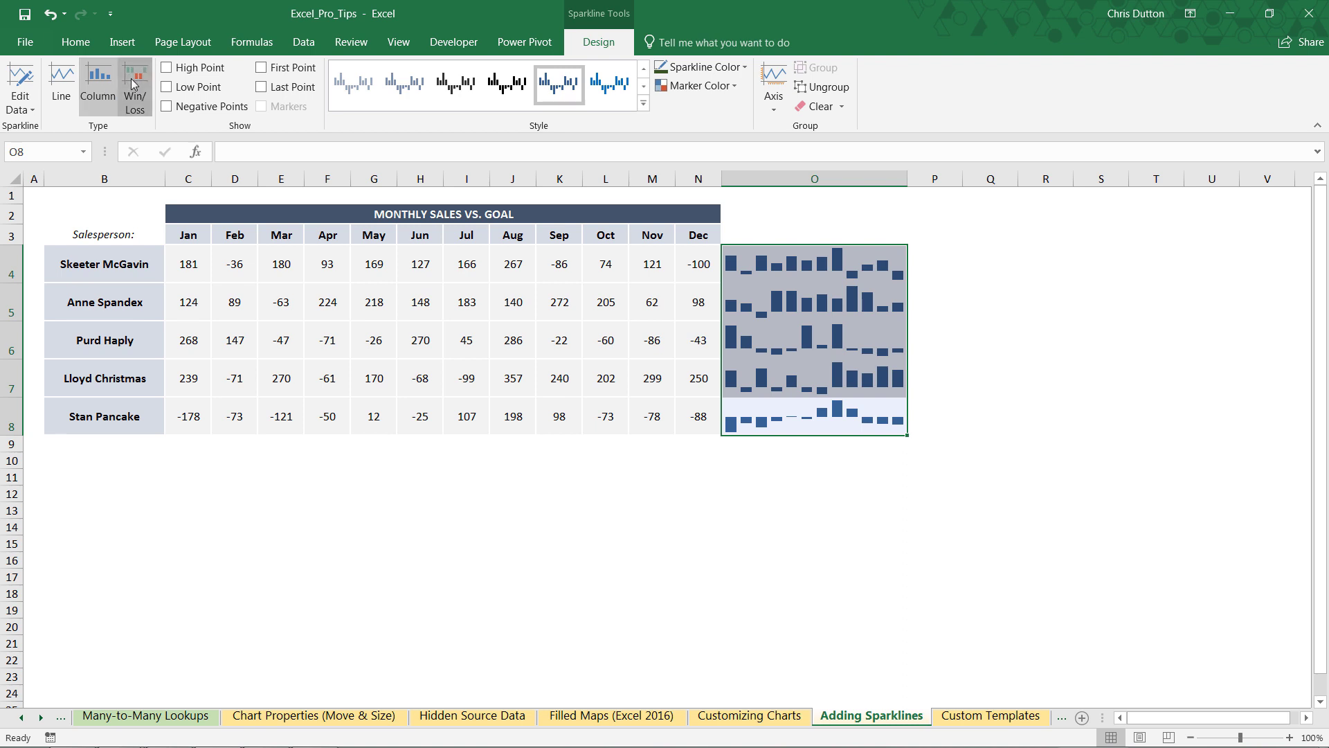
pyautogui.click(133, 82)
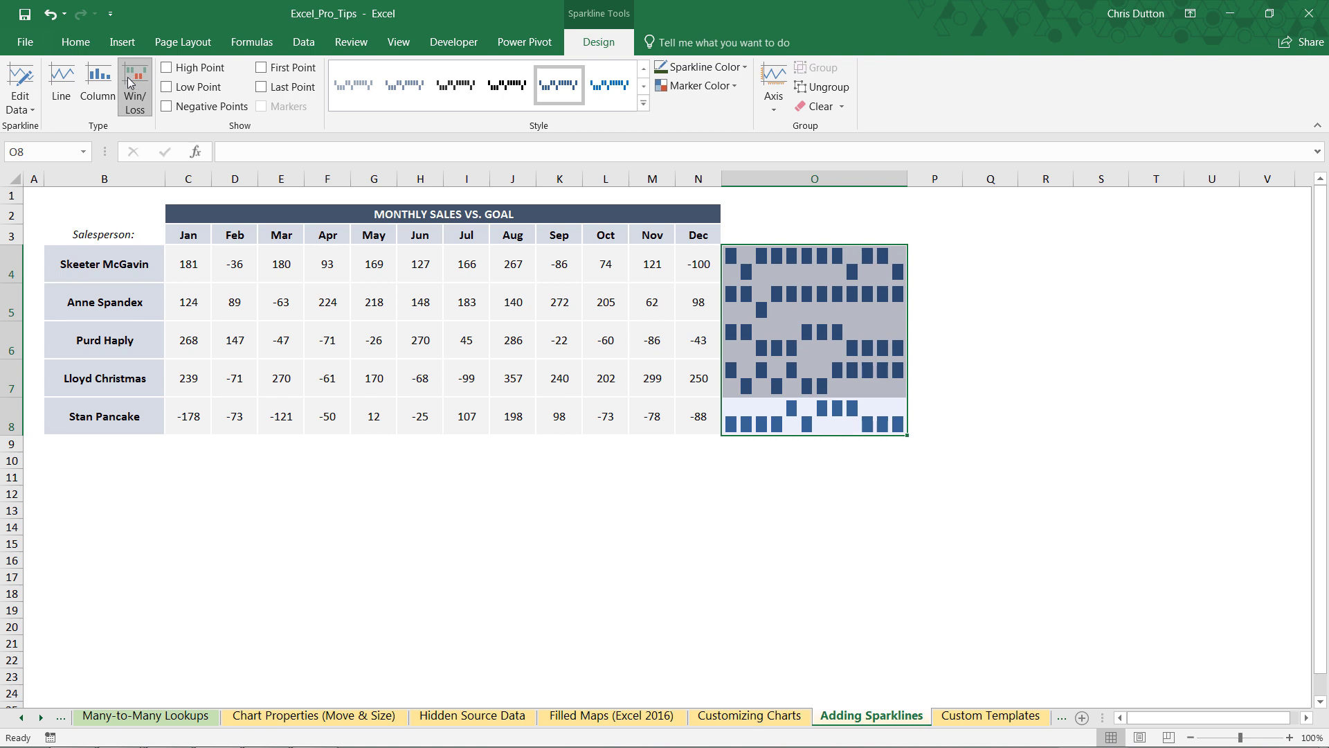
pyautogui.click(99, 83)
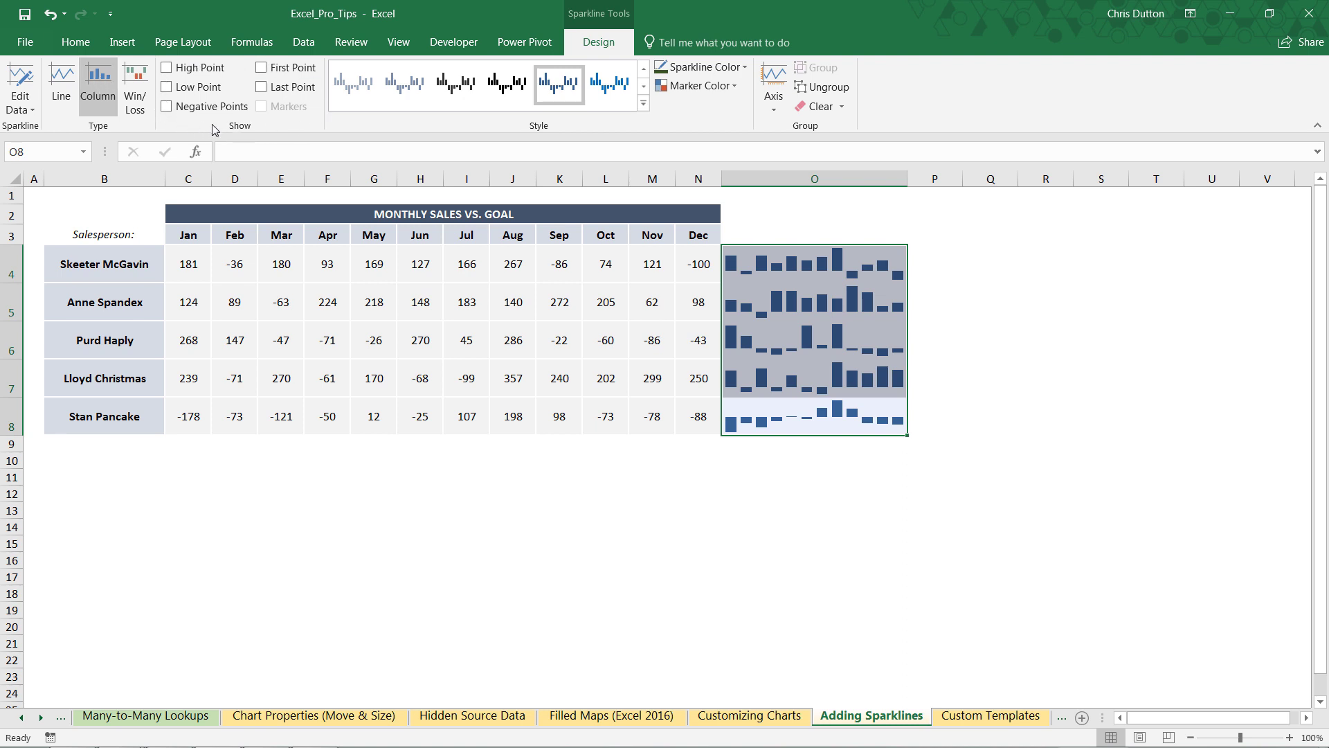
# Preview and clear High, Low, First and Last Point markers, then enable Negative Points.
pyautogui.click(168, 73)
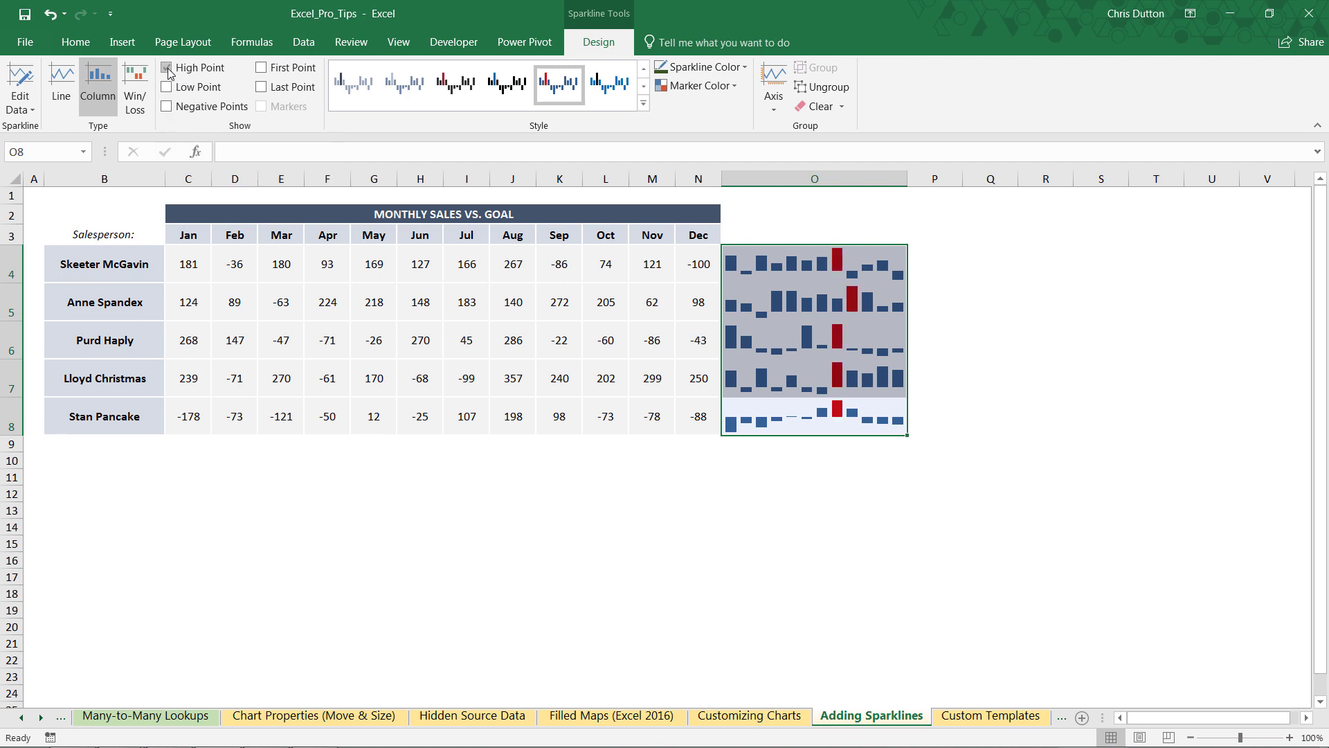
pyautogui.click(168, 73)
pyautogui.click(168, 92)
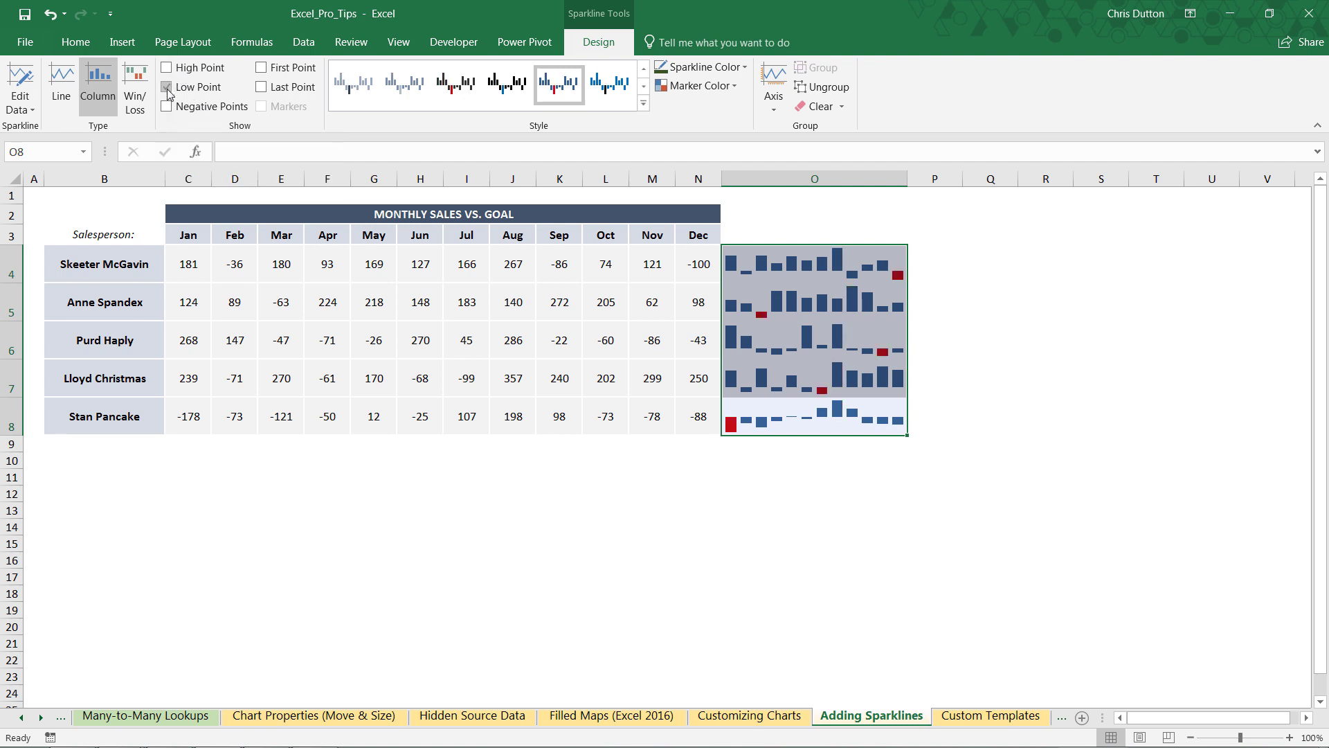
pyautogui.click(167, 87)
pyautogui.click(261, 68)
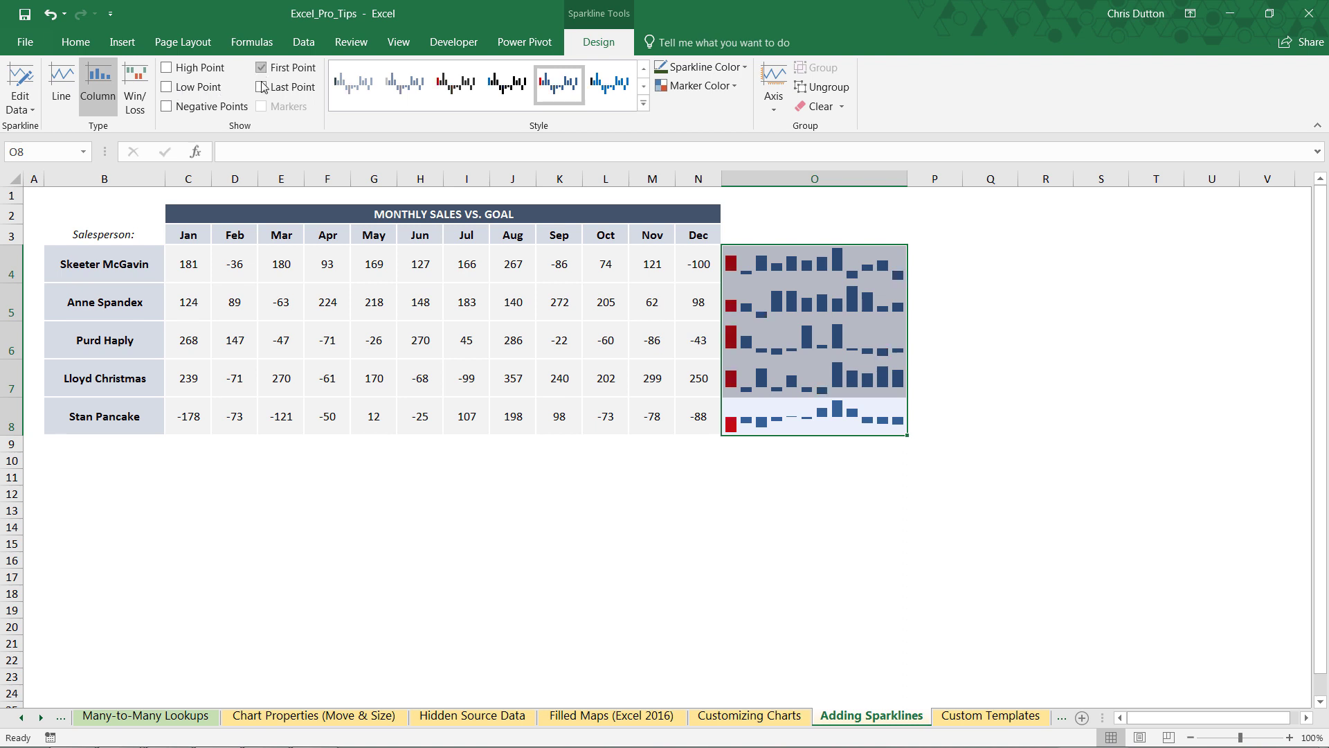
pyautogui.click(262, 88)
pyautogui.click(262, 87)
pyautogui.click(261, 68)
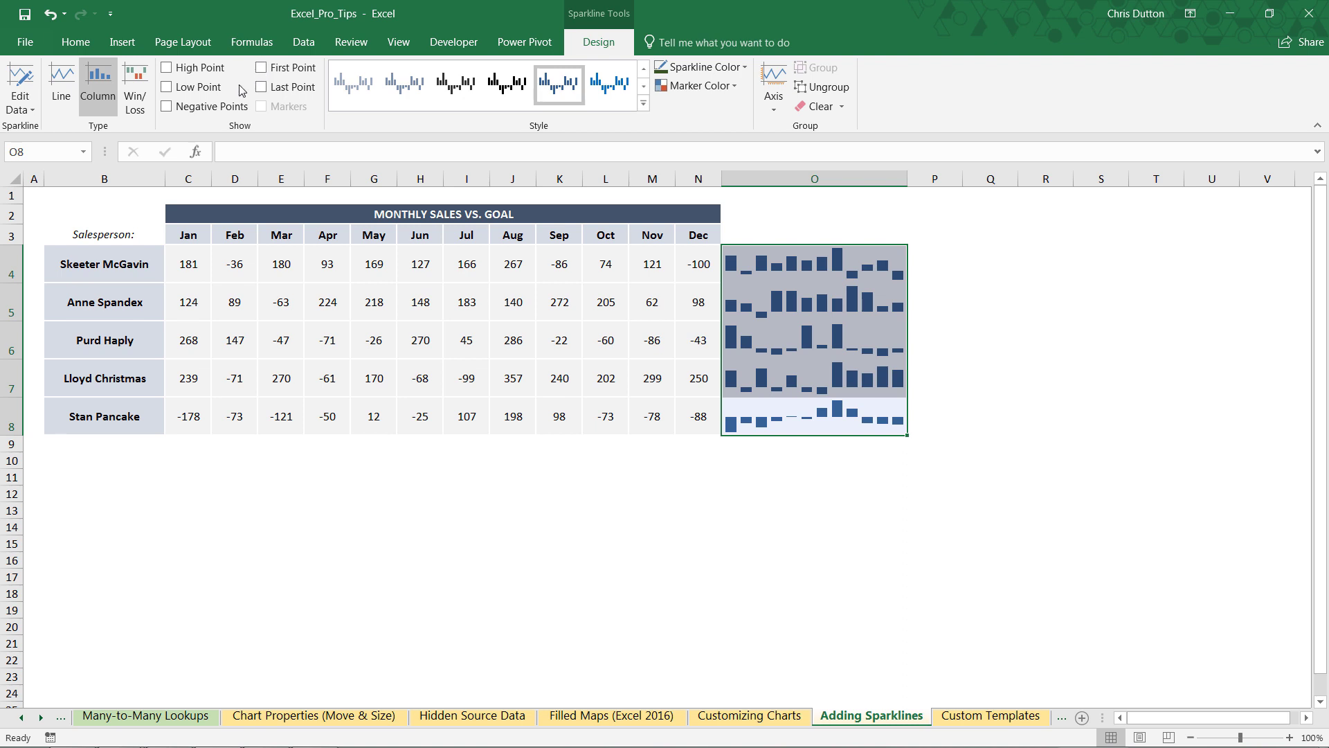
pyautogui.click(167, 107)
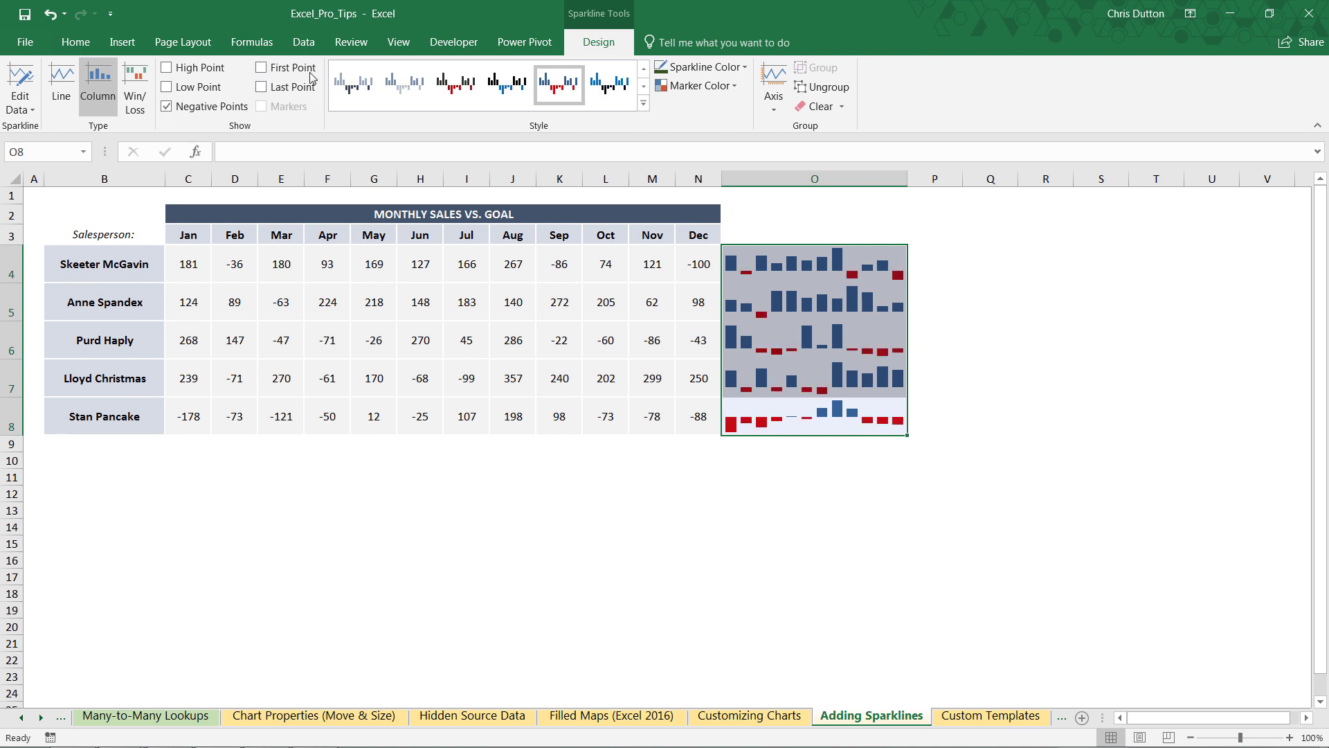
pyautogui.click(644, 105)
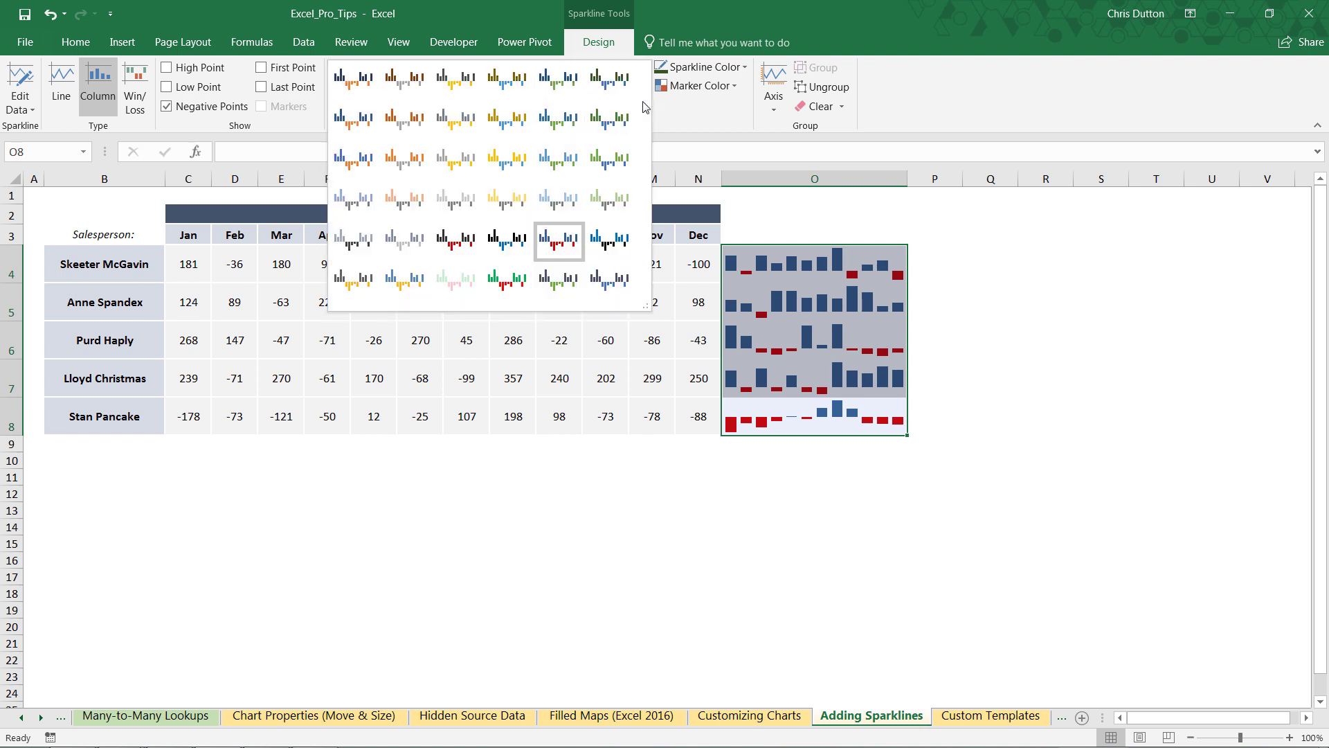
# Apply the green sparkline style with dark green columns and dark red negative points.
pyautogui.click(508, 281)
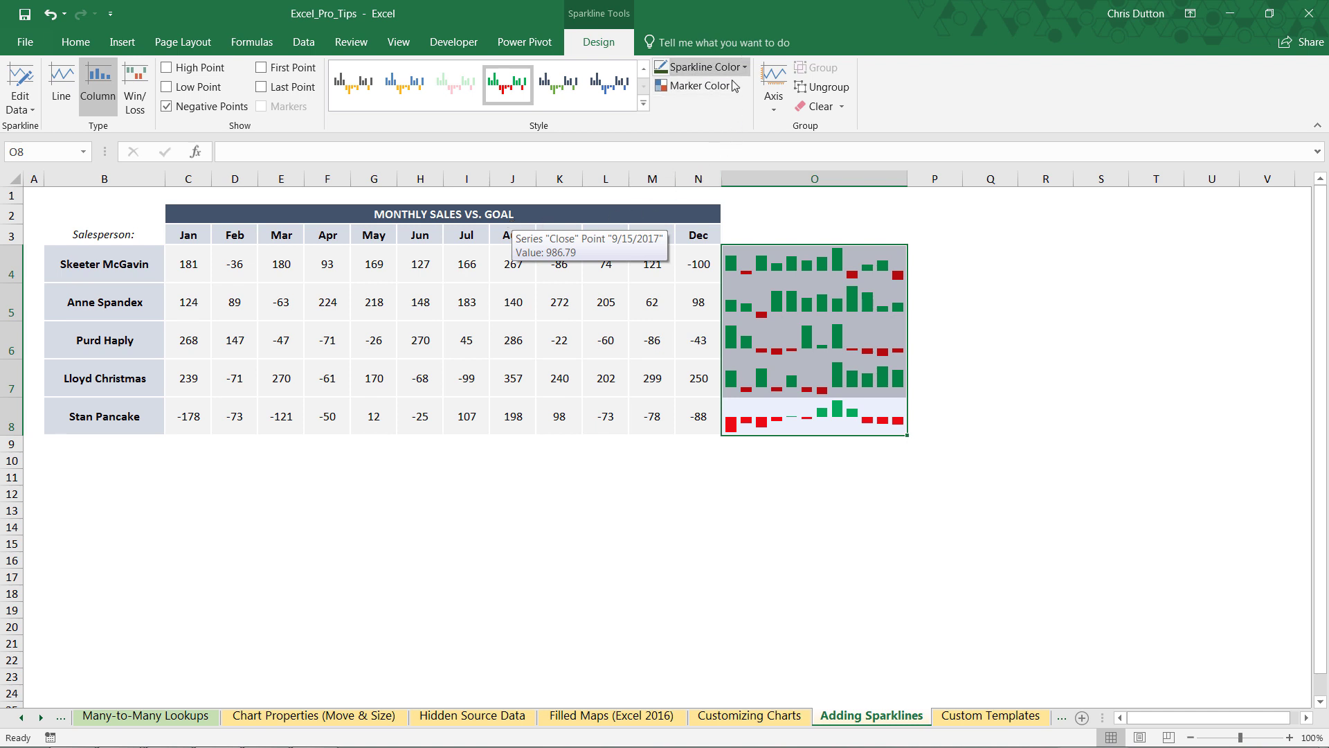
pyautogui.click(745, 68)
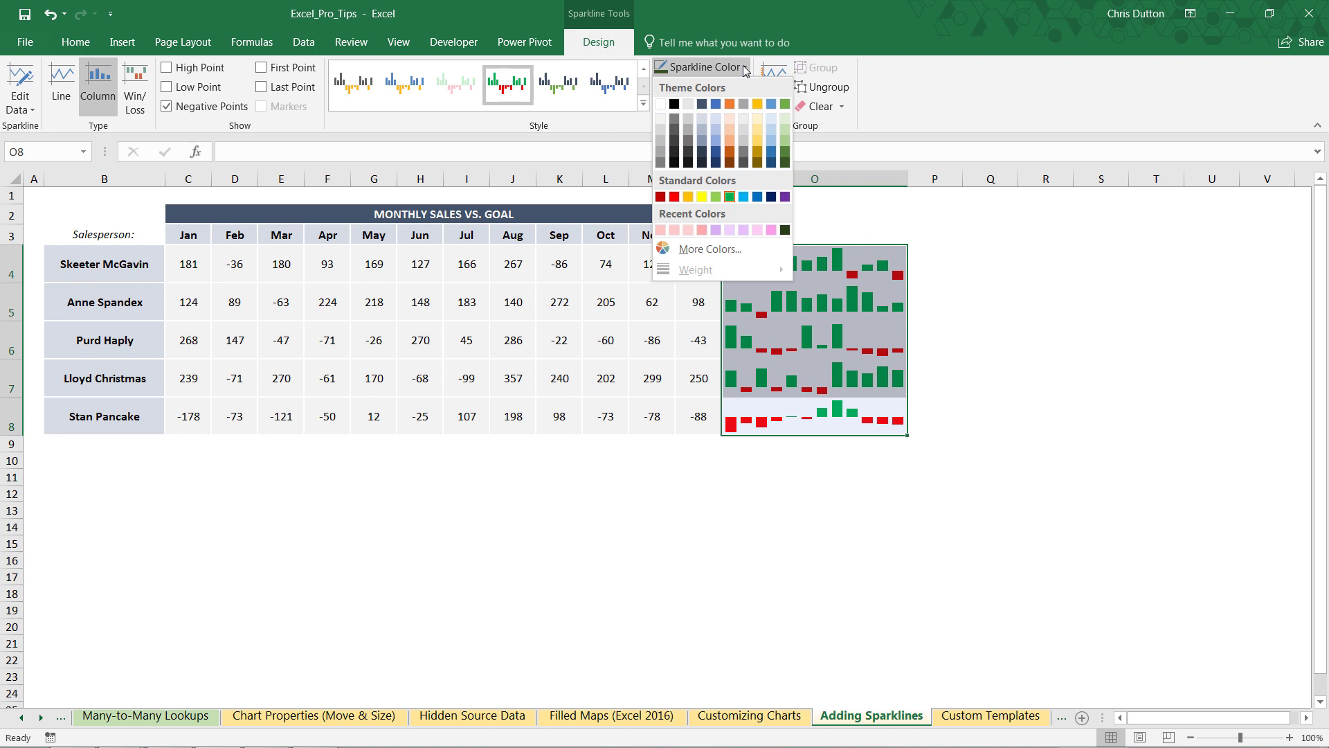
pyautogui.click(785, 162)
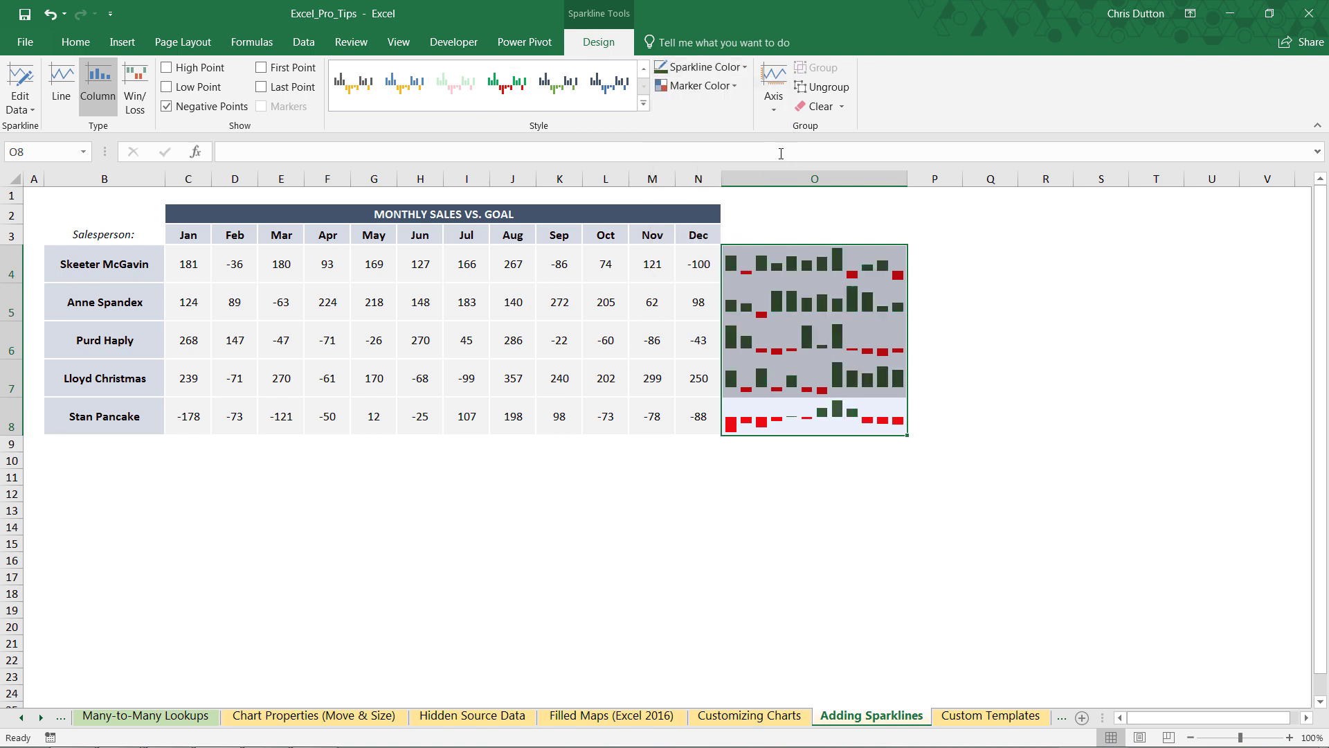
pyautogui.click(727, 87)
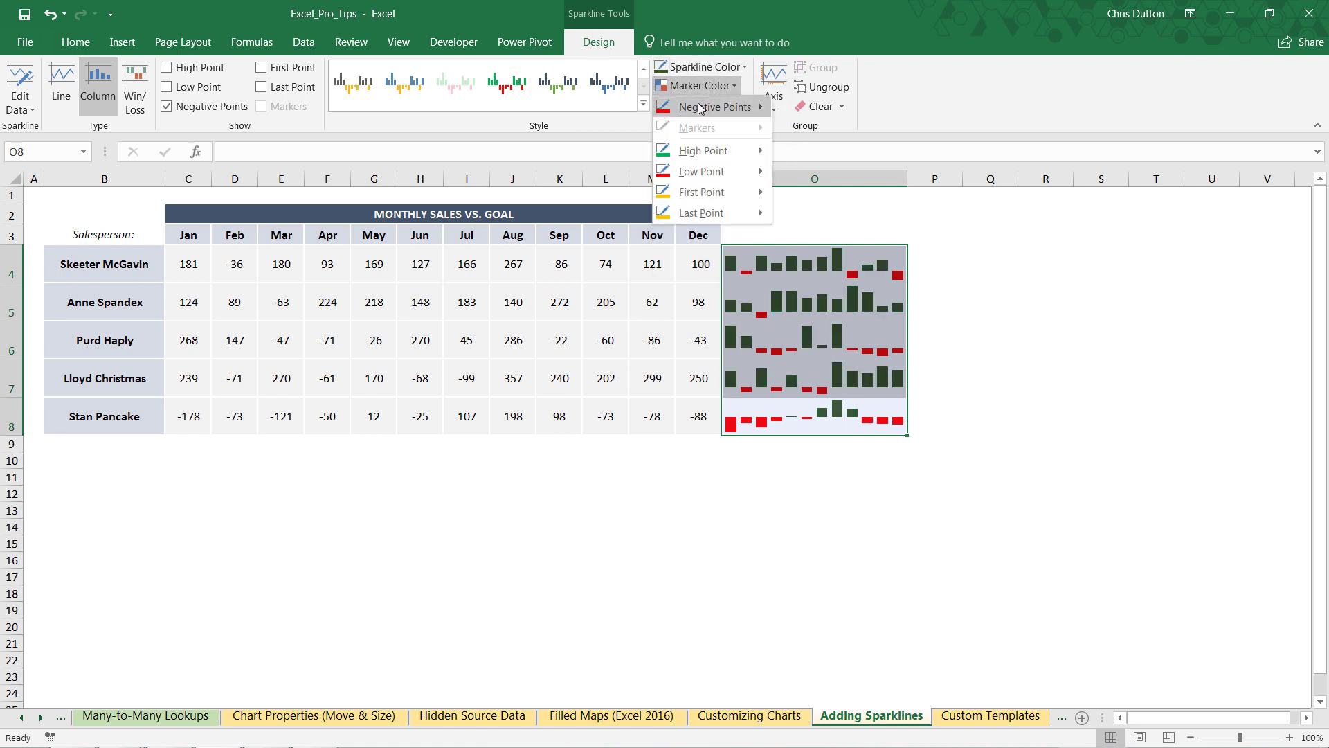
pyautogui.moveTo(700, 109)
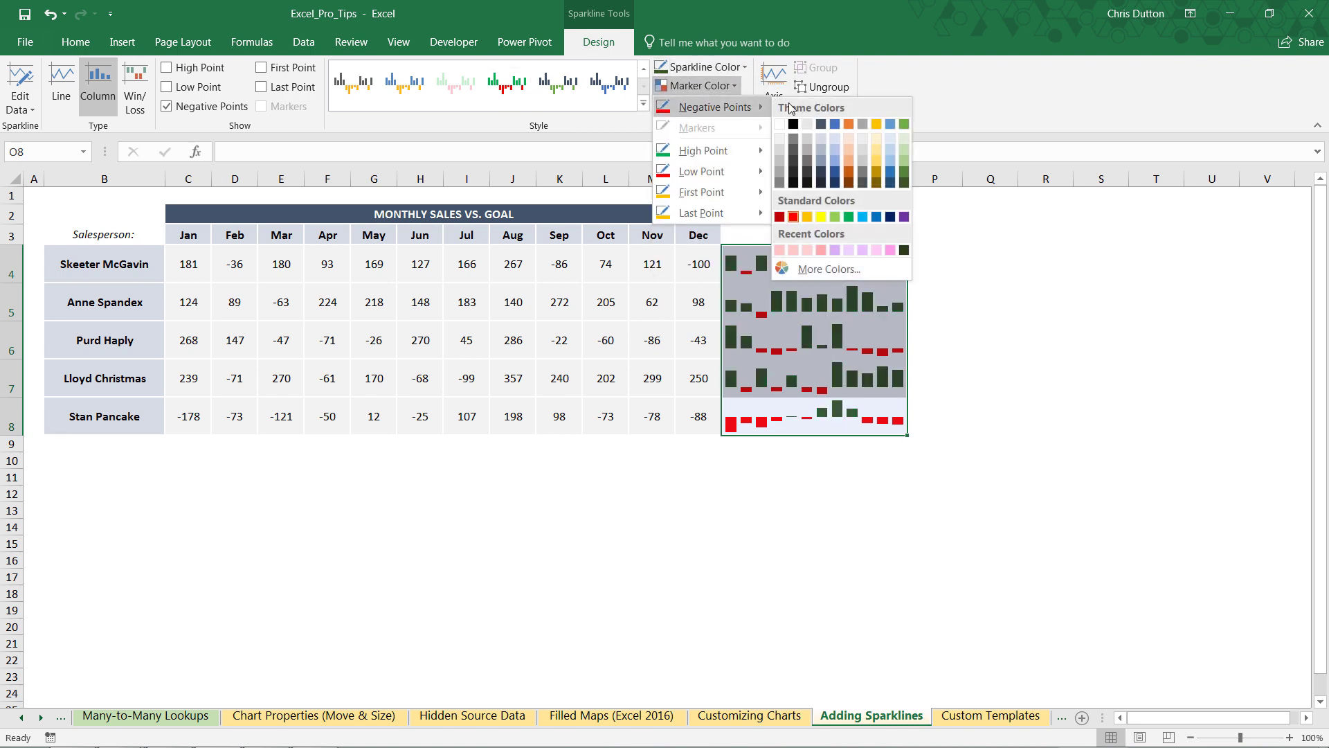
pyautogui.click(780, 216)
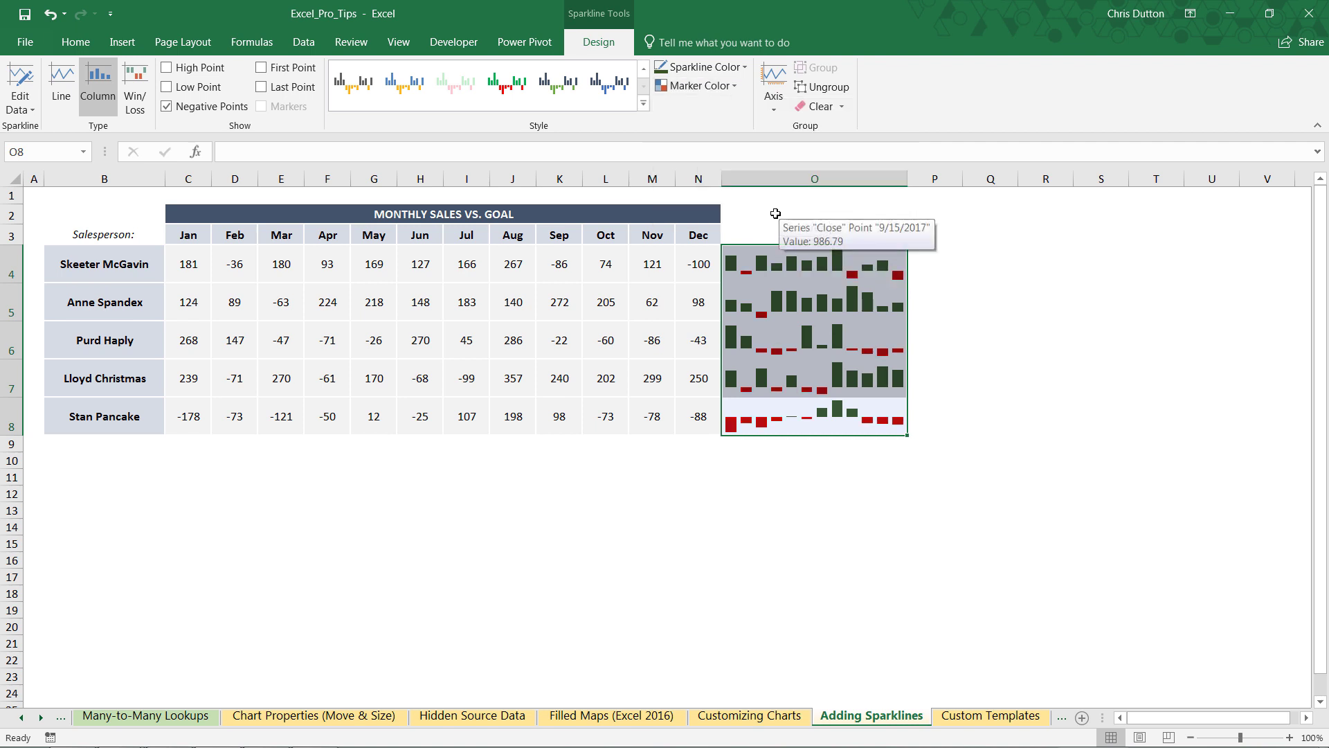
# Turn on High Point so each row's peak month shows bright green, then click P4.
pyautogui.click(167, 68)
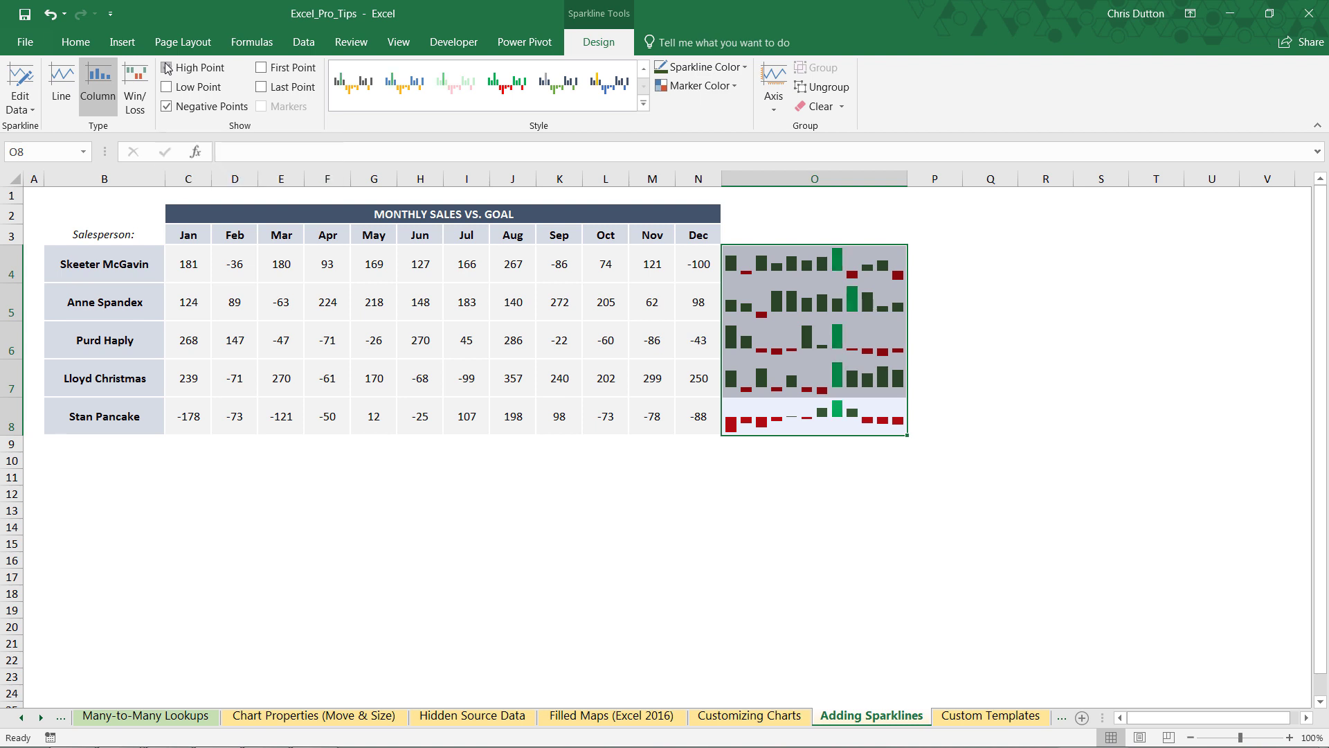
pyautogui.click(733, 88)
pyautogui.moveTo(713, 152)
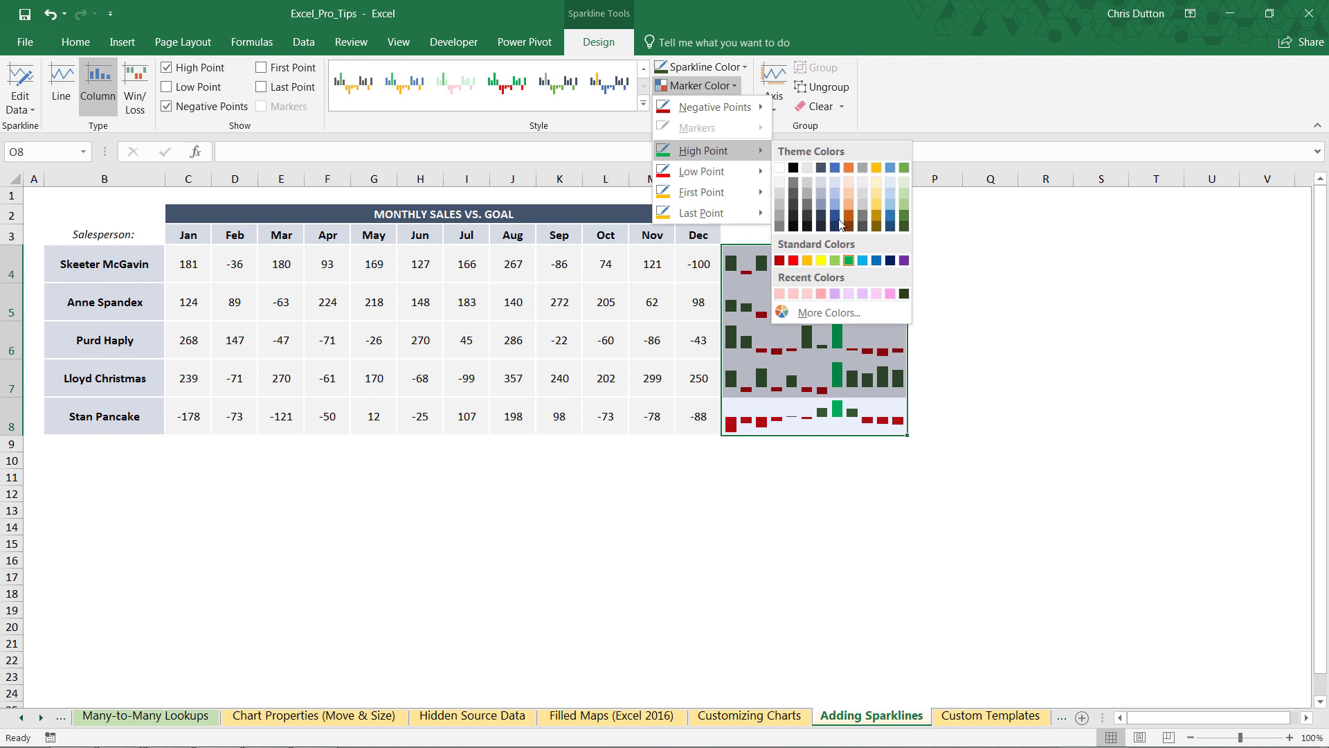
pyautogui.click(911, 114)
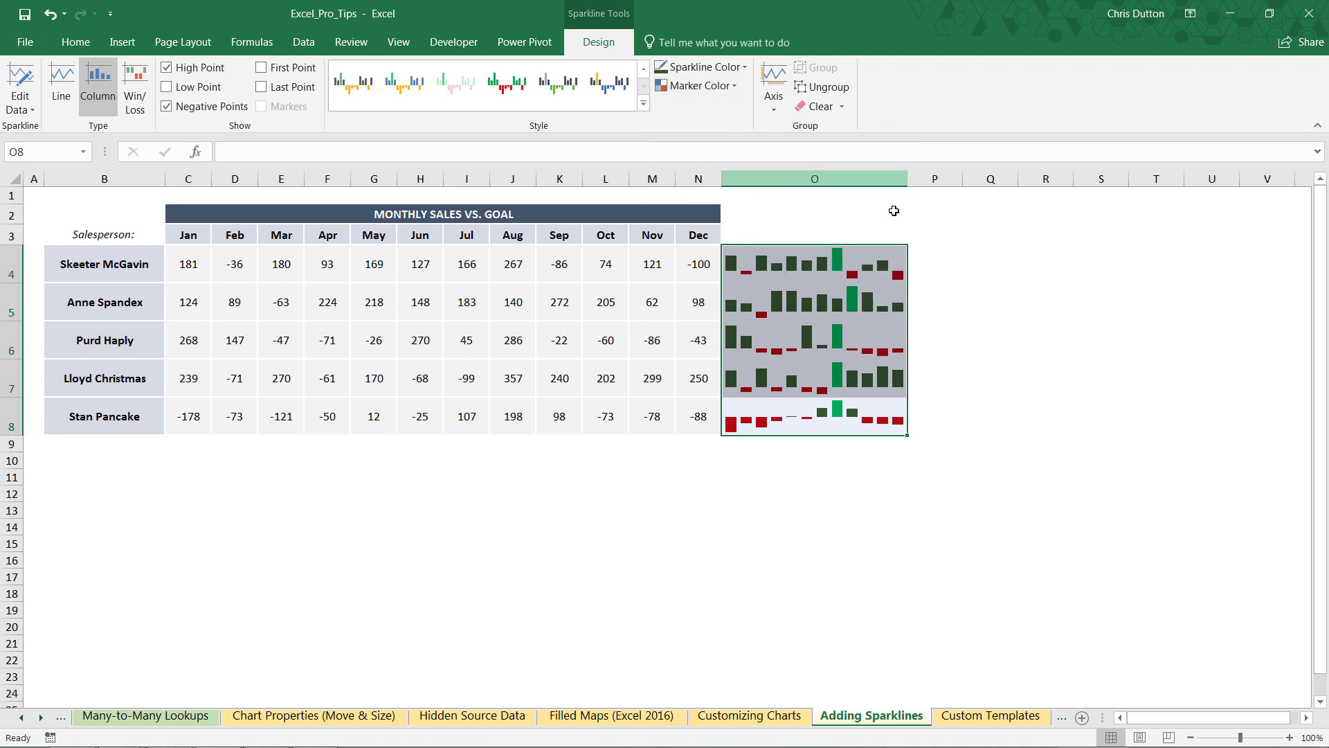
pyautogui.click(946, 261)
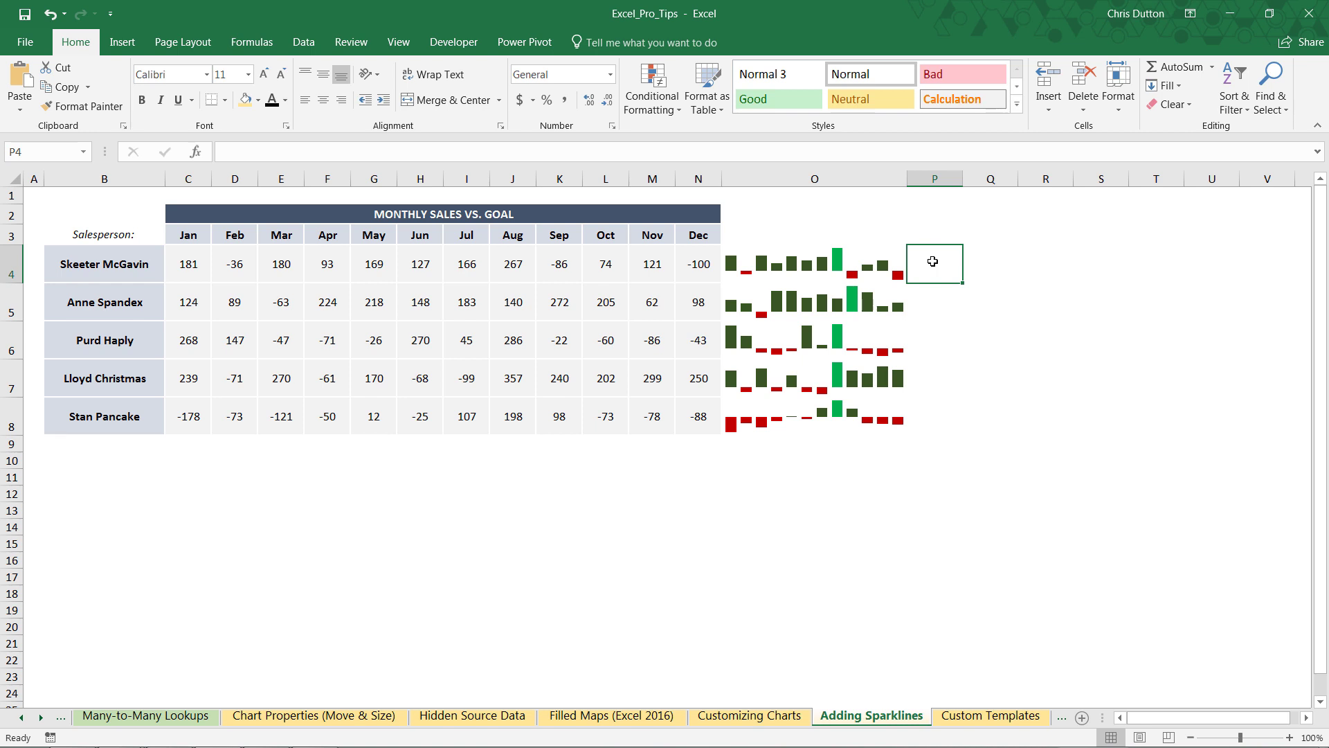
# Click sparkline cell O4 to reselect the O4:O8 sparkline group.
pyautogui.click(776, 260)
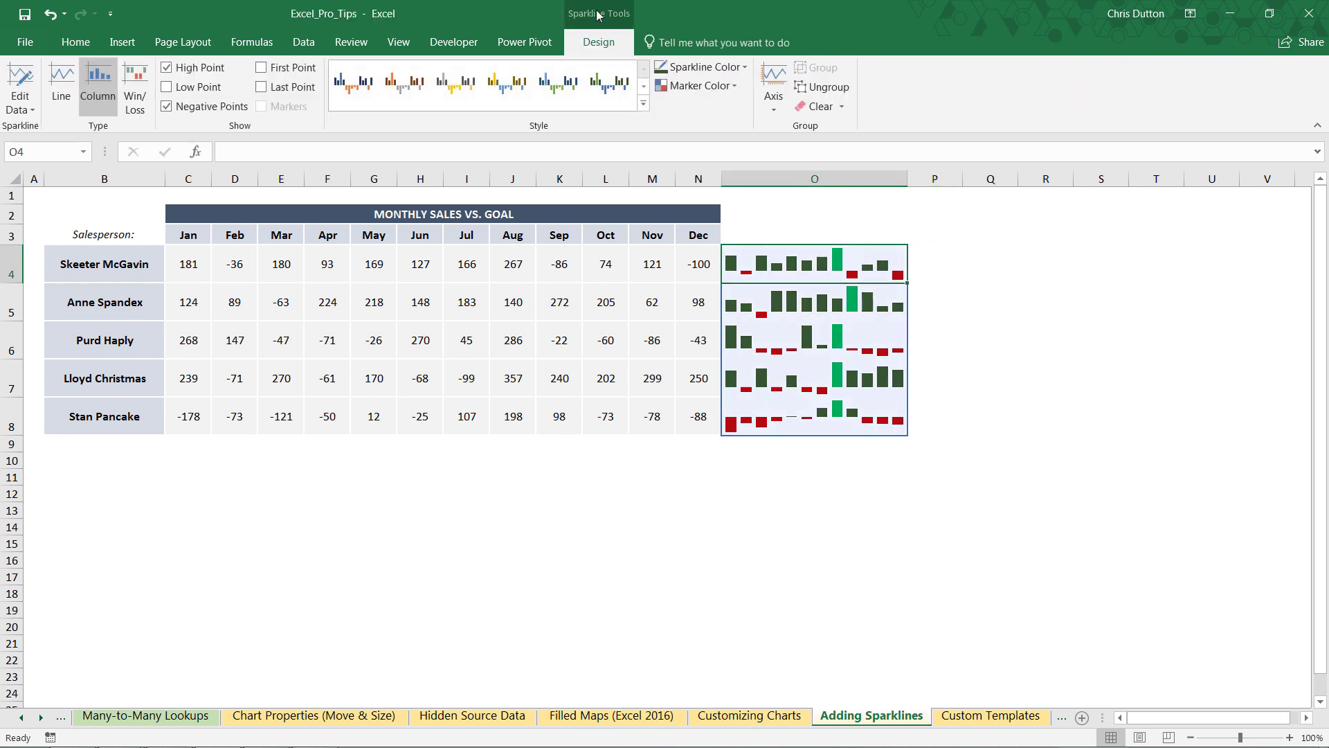
# Turn on Show Axis for the sparklines, then deselect them by clicking Q4.
pyautogui.click(773, 108)
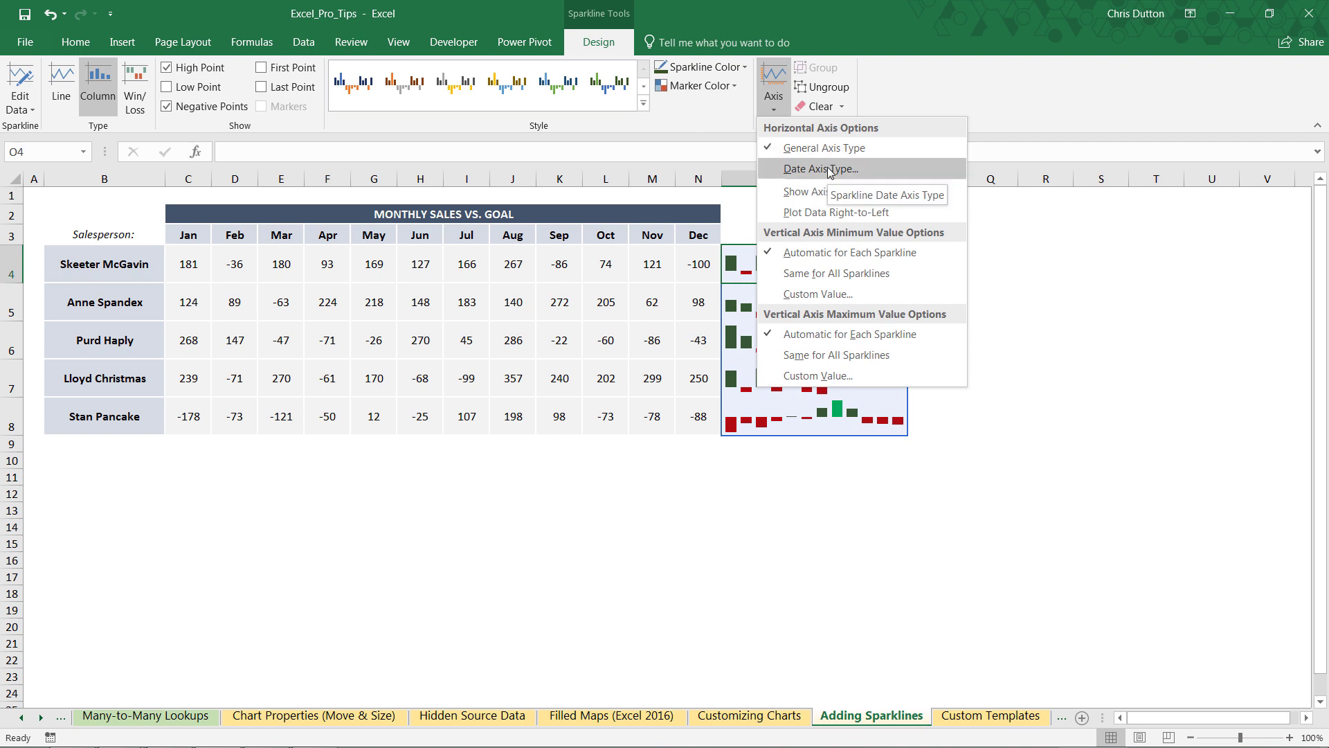
pyautogui.click(799, 192)
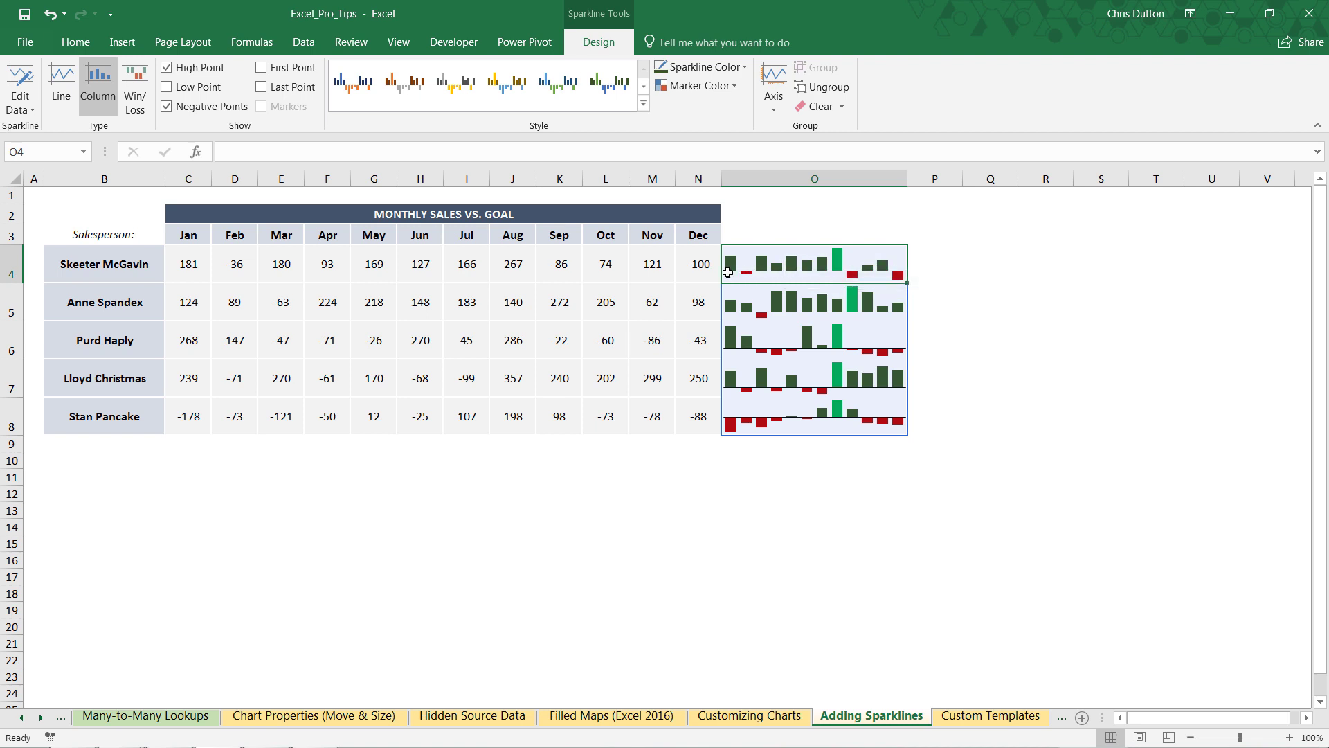
pyautogui.click(775, 104)
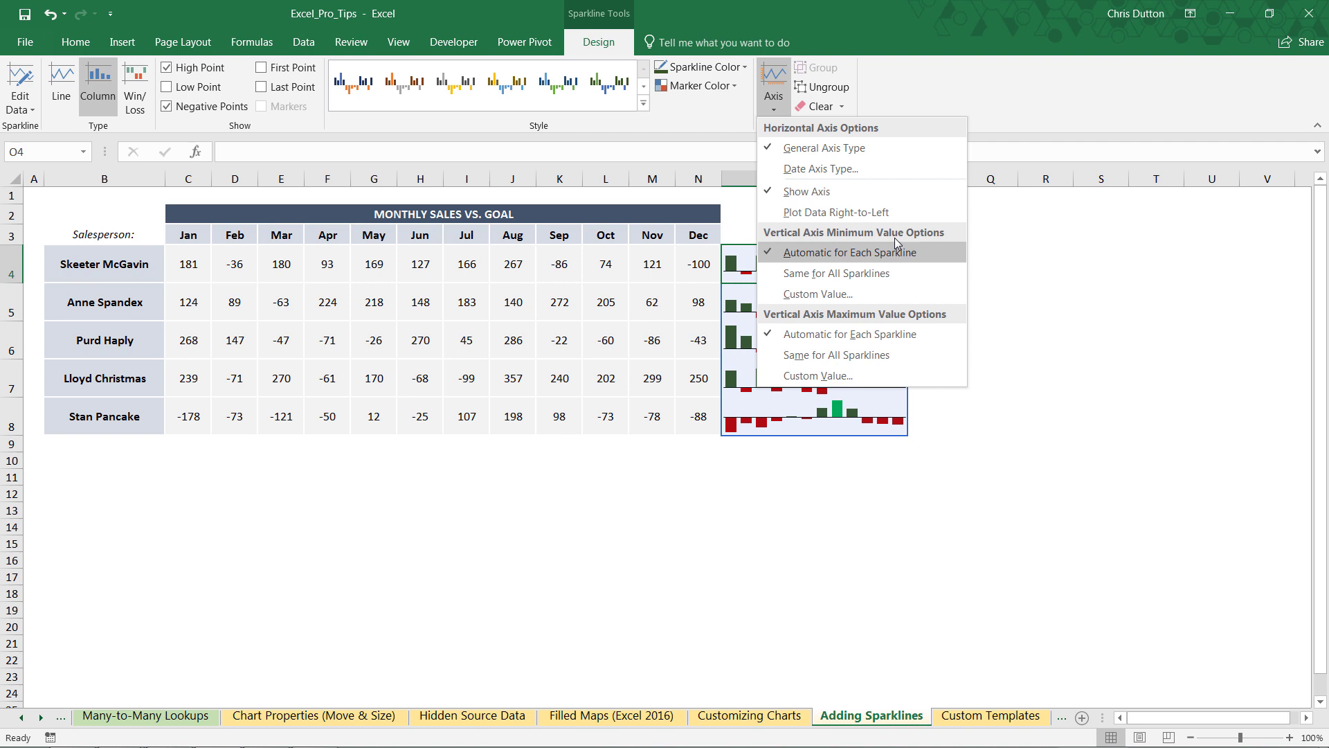
pyautogui.click(775, 103)
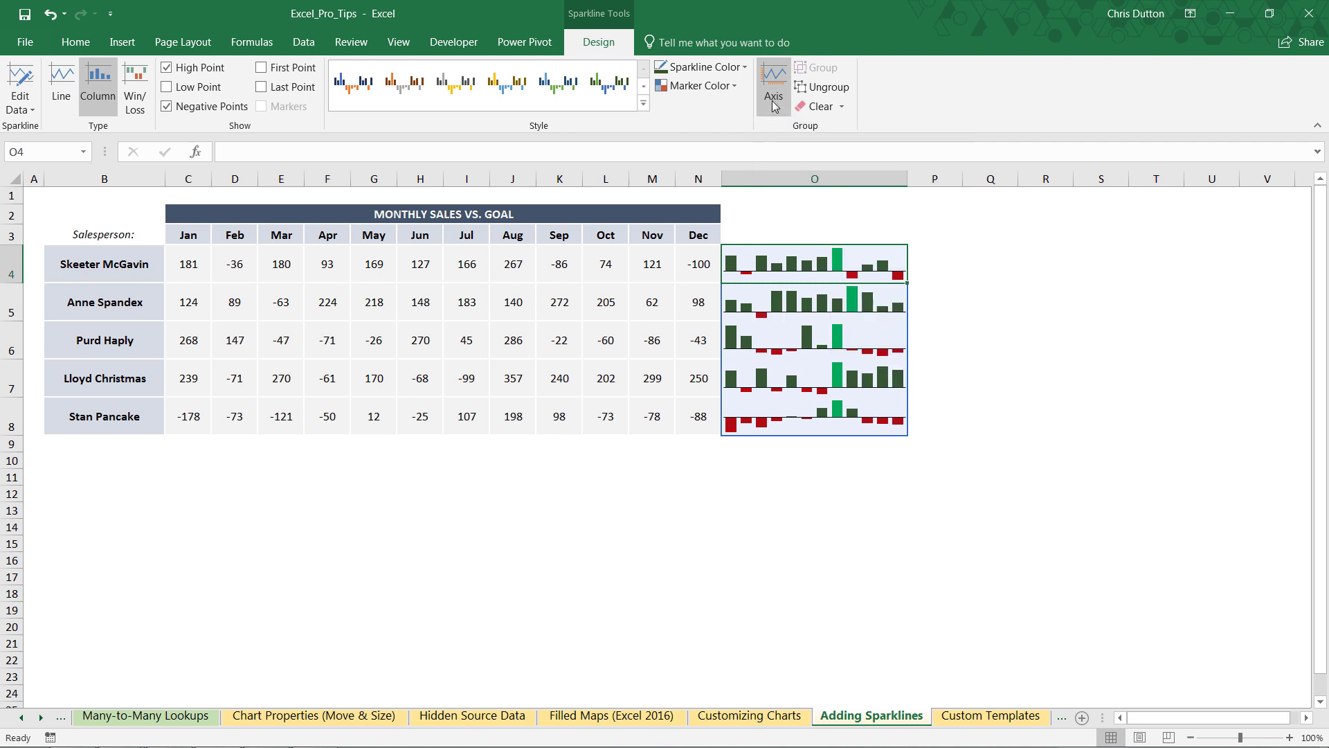
pyautogui.click(995, 260)
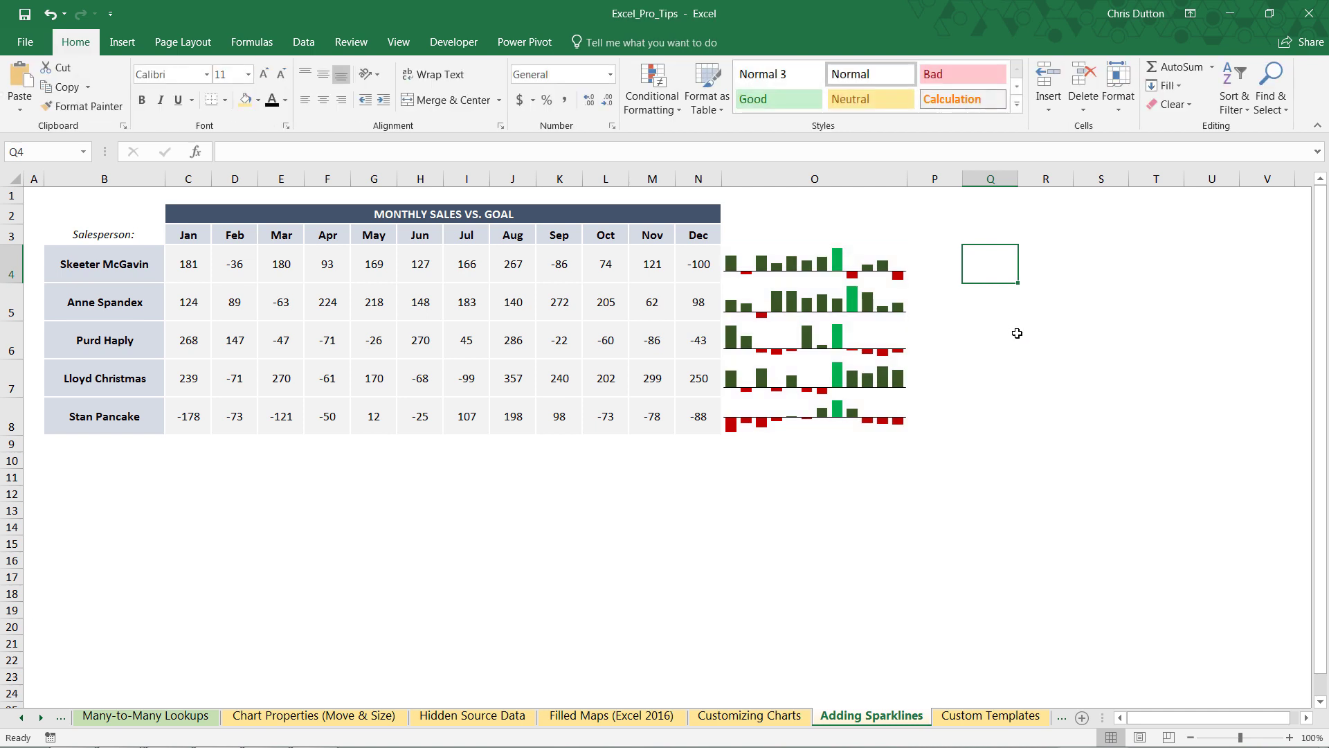